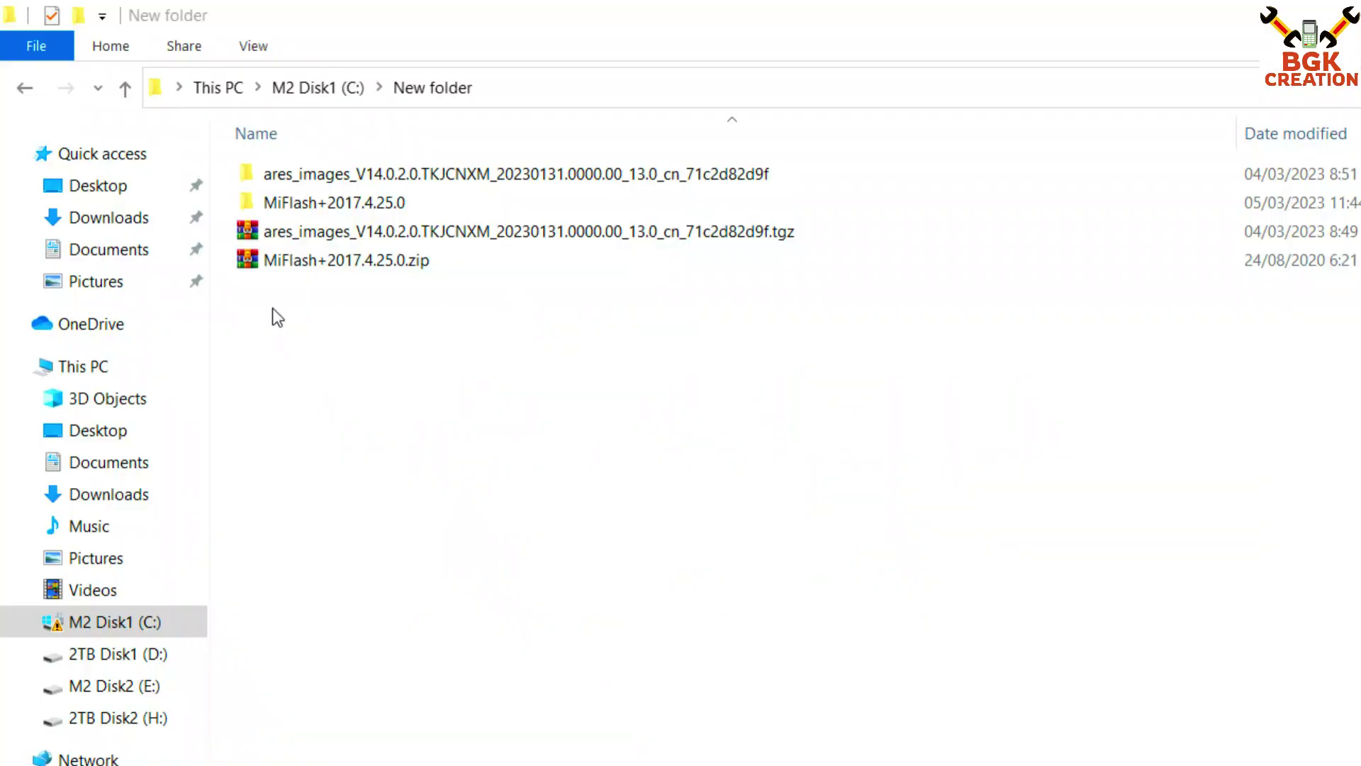
Step: Select the MiFlash+2017.4.25.0 zip archive in C:\New folder
left_click(331, 267)
right_click(332, 267)
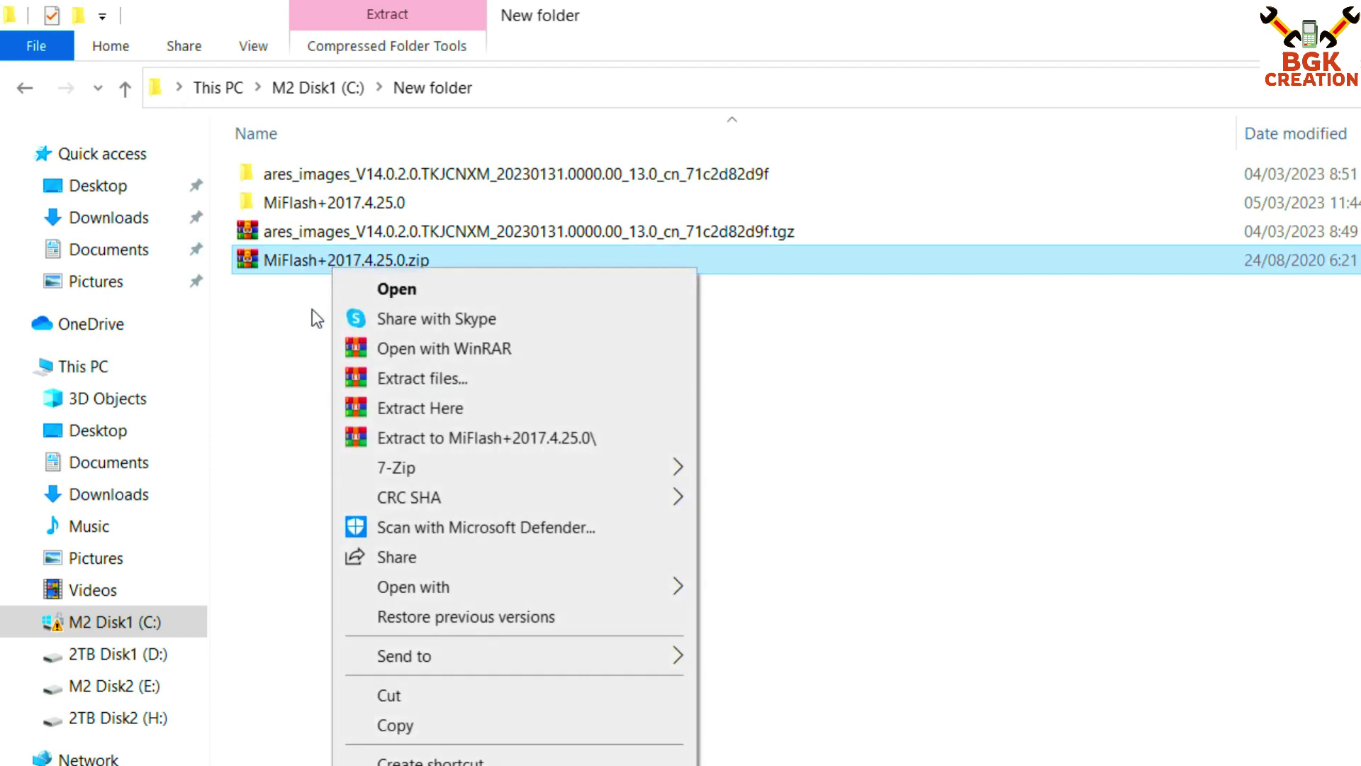
left_click(298, 325)
left_click(310, 204)
double_click(307, 199)
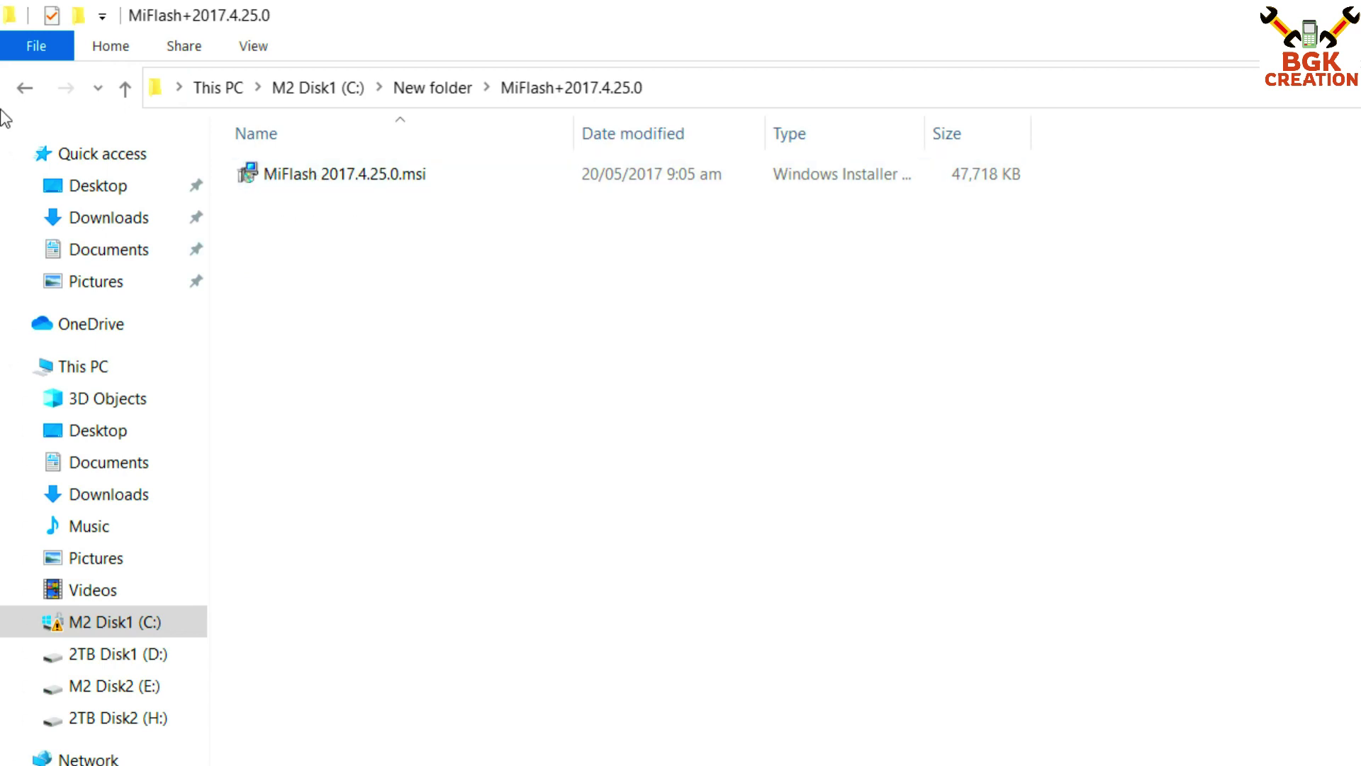
left_click(24, 91)
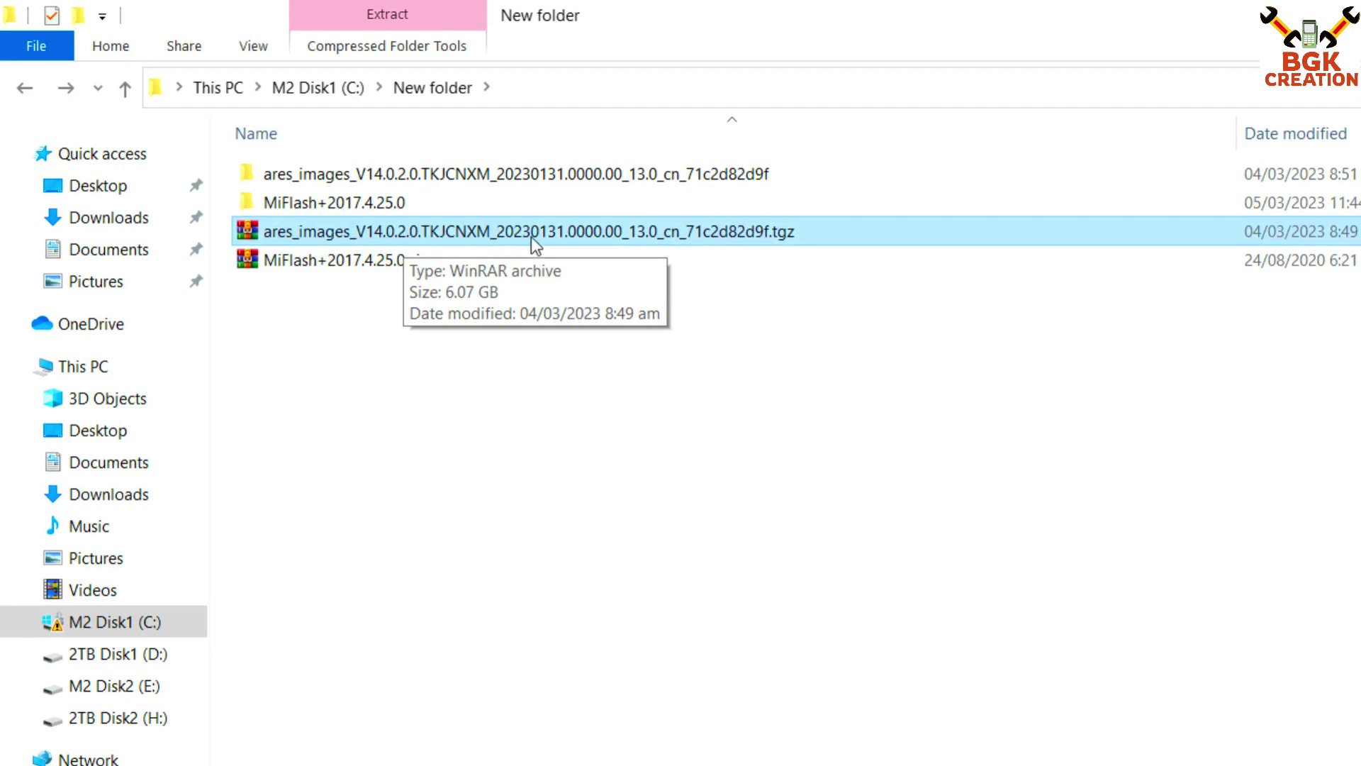
right_click(493, 240)
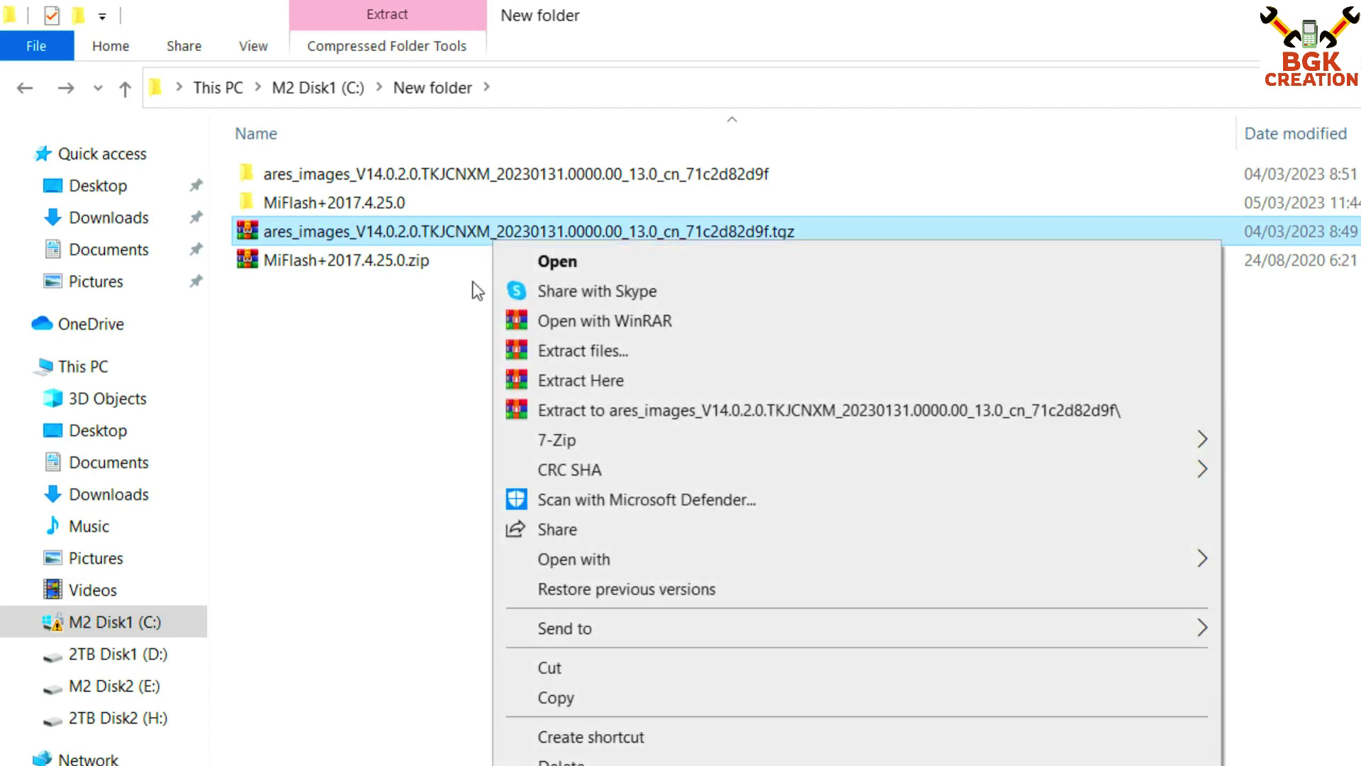
left_click(457, 211)
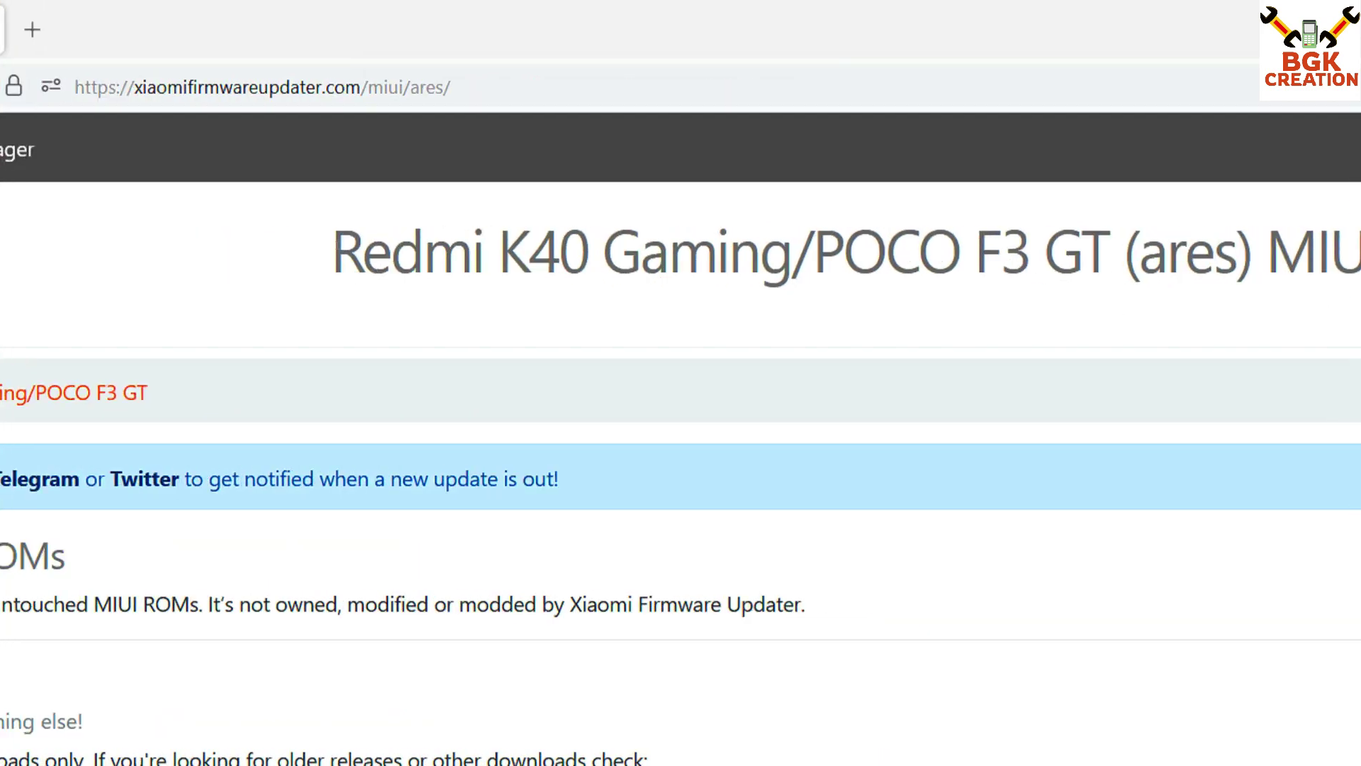
Step: Find the Redmi K40 Gaming China Stable Fastboot V14.0.2.0.TKJCNXM row and open its download page
left_click_drag(332, 252, 488, 256)
left_click_drag(814, 259, 1145, 271)
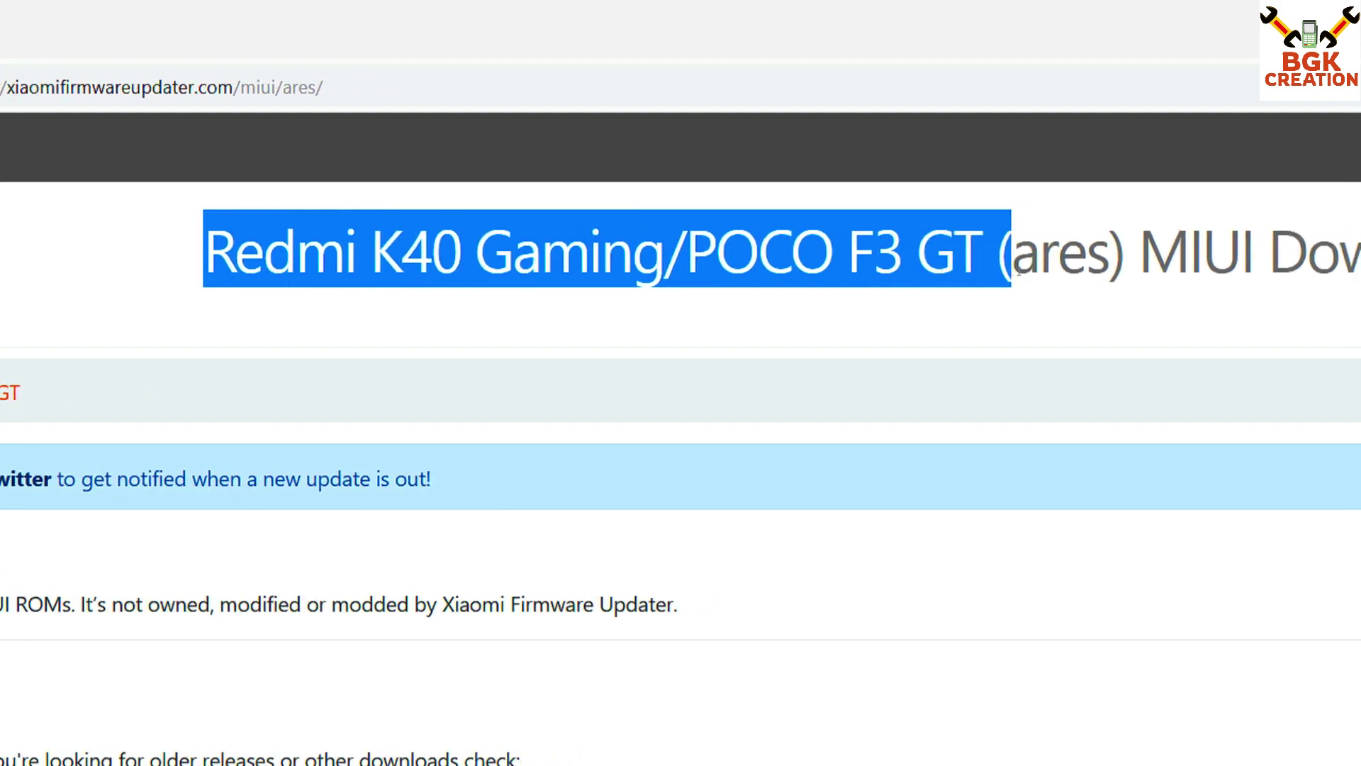
left_click_drag(1018, 271, 1190, 273)
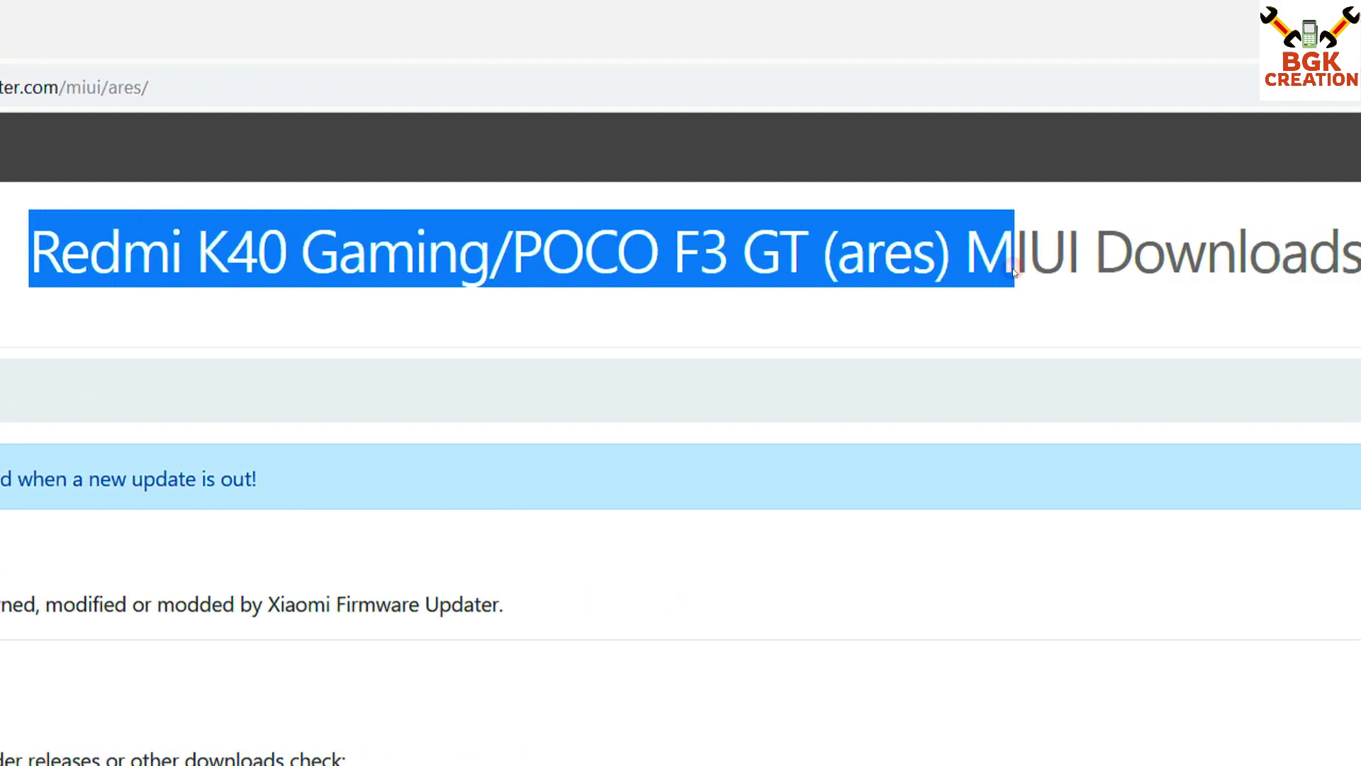
scroll(343, 565, "down", 10)
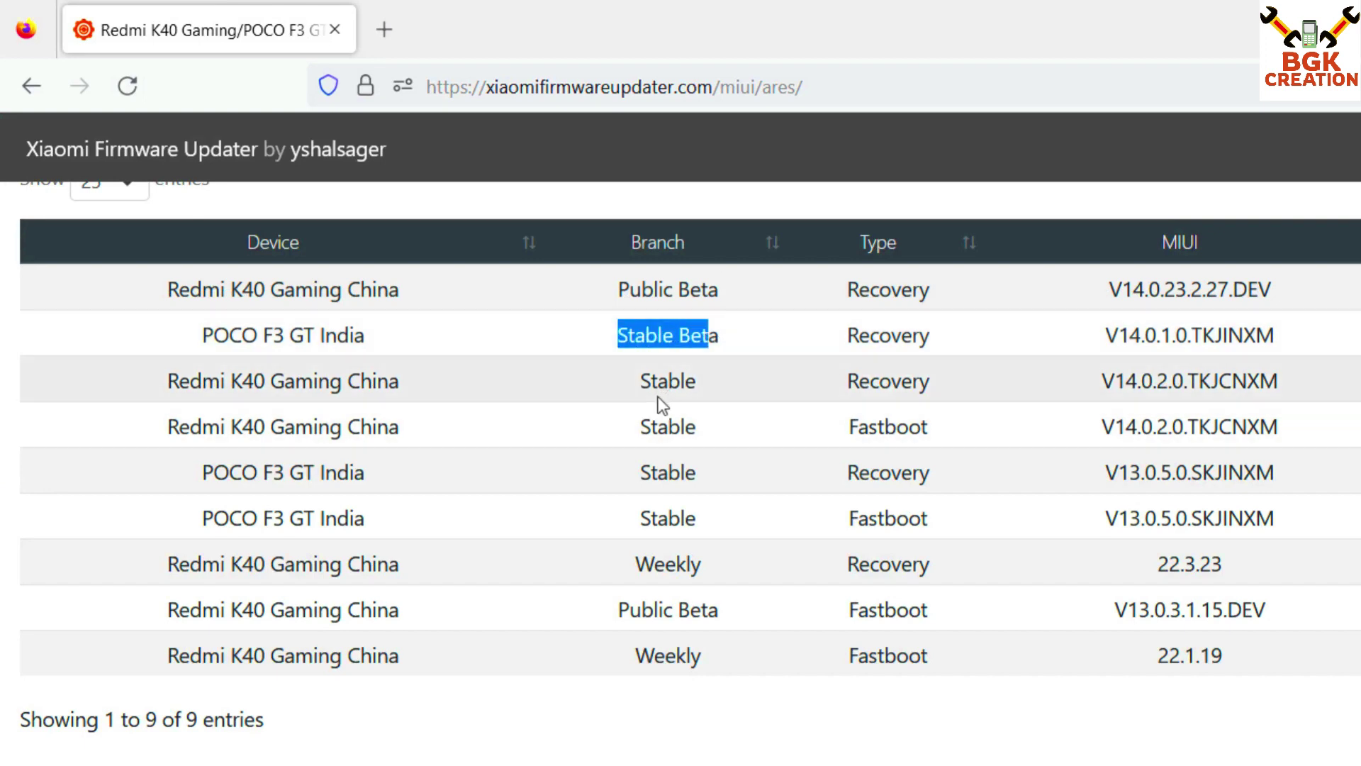
left_click_drag(160, 427, 241, 436)
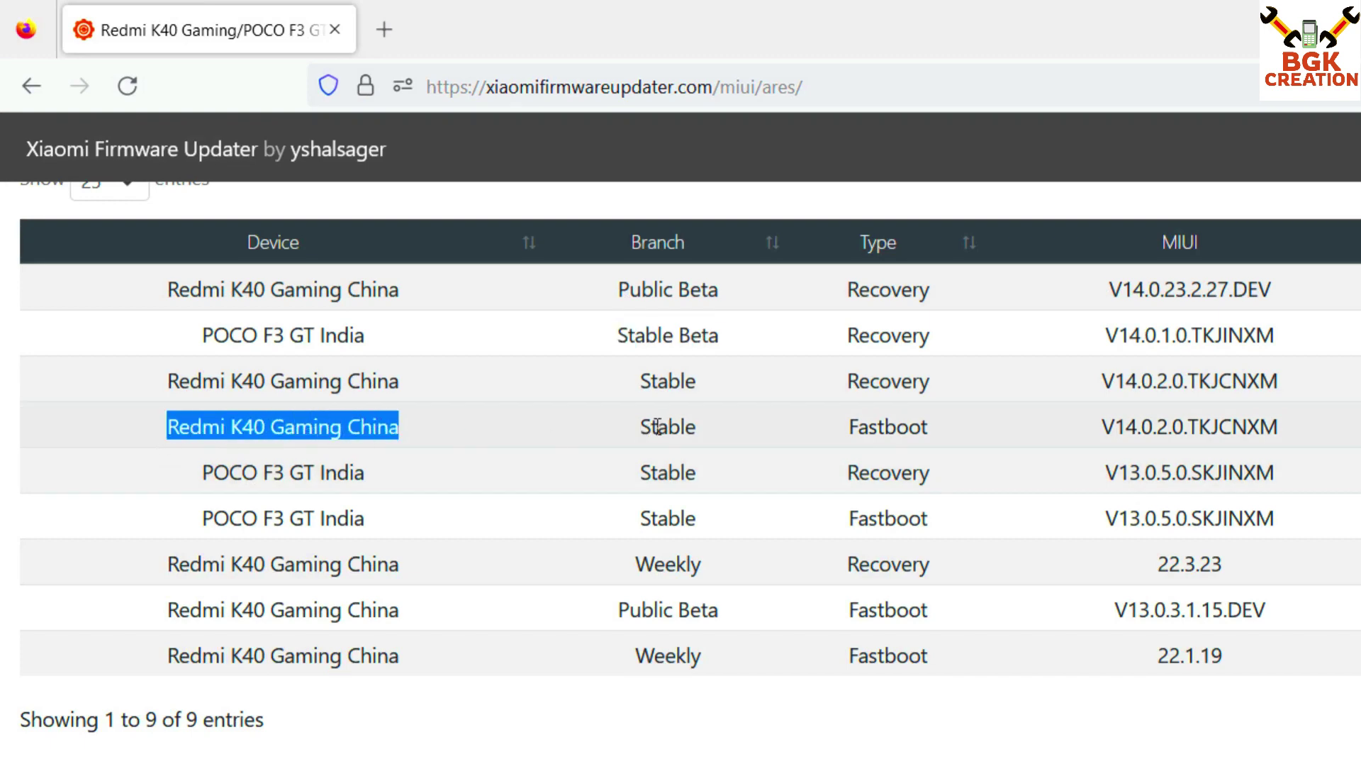
left_click_drag(692, 438, 698, 434)
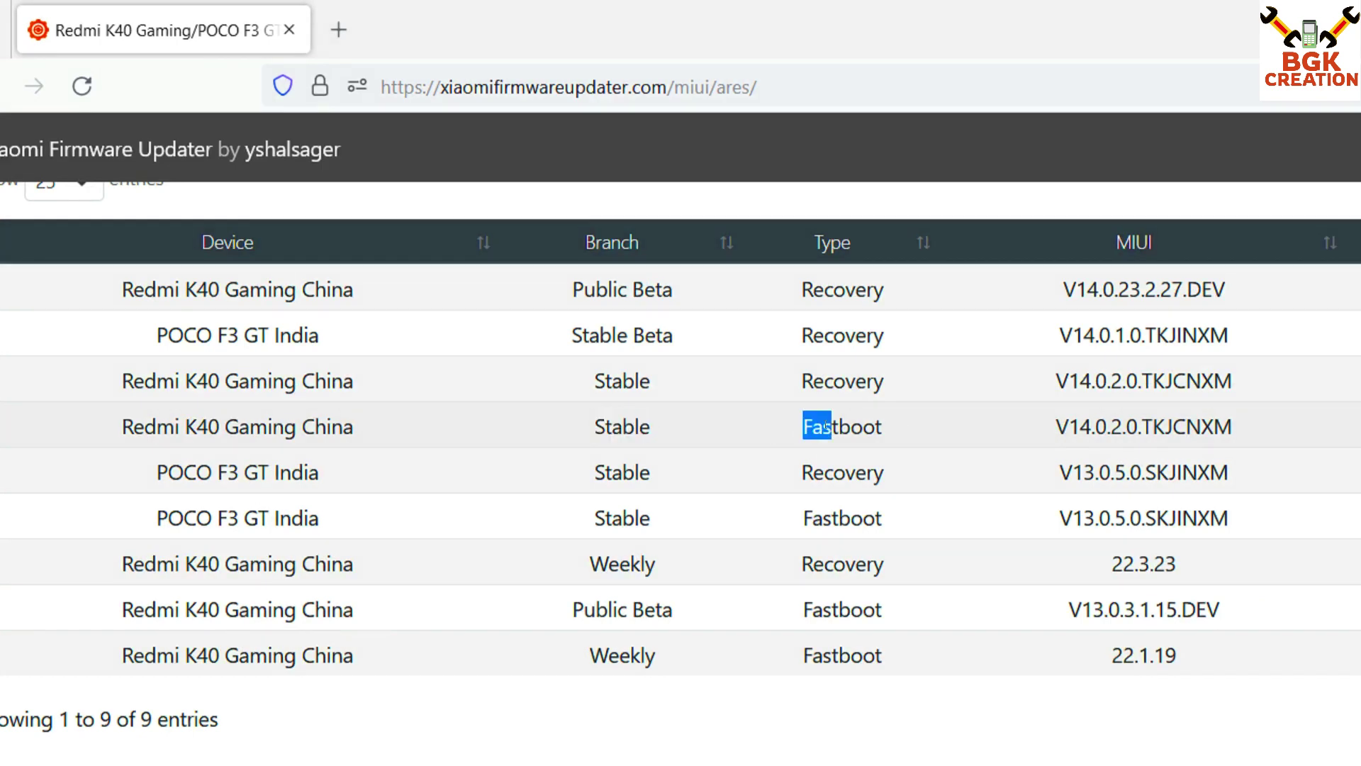
left_click_drag(828, 427, 838, 428)
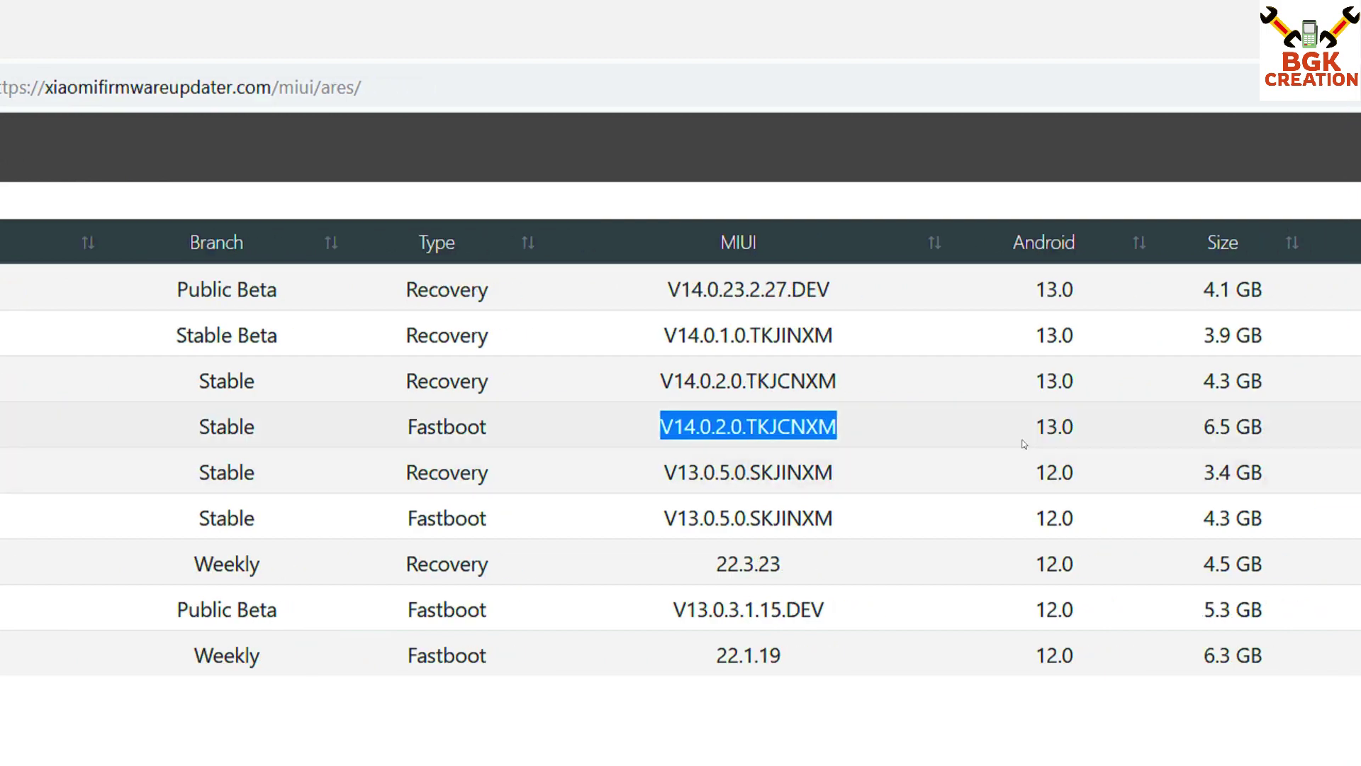
left_click_drag(1191, 426, 1222, 432)
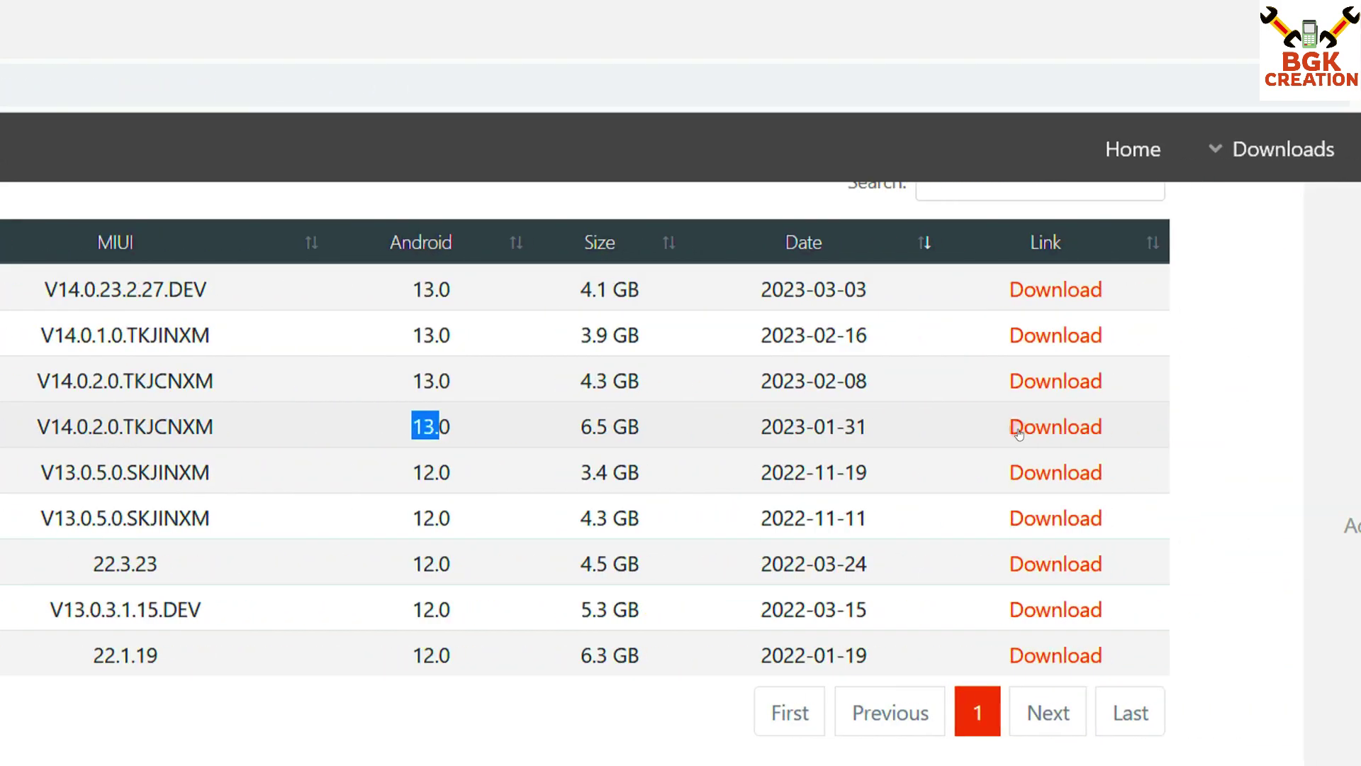
left_click(1017, 430)
Step: Review the ROM's package details, then return to New folder in File Explorer
scroll(380, 479, "down", 1)
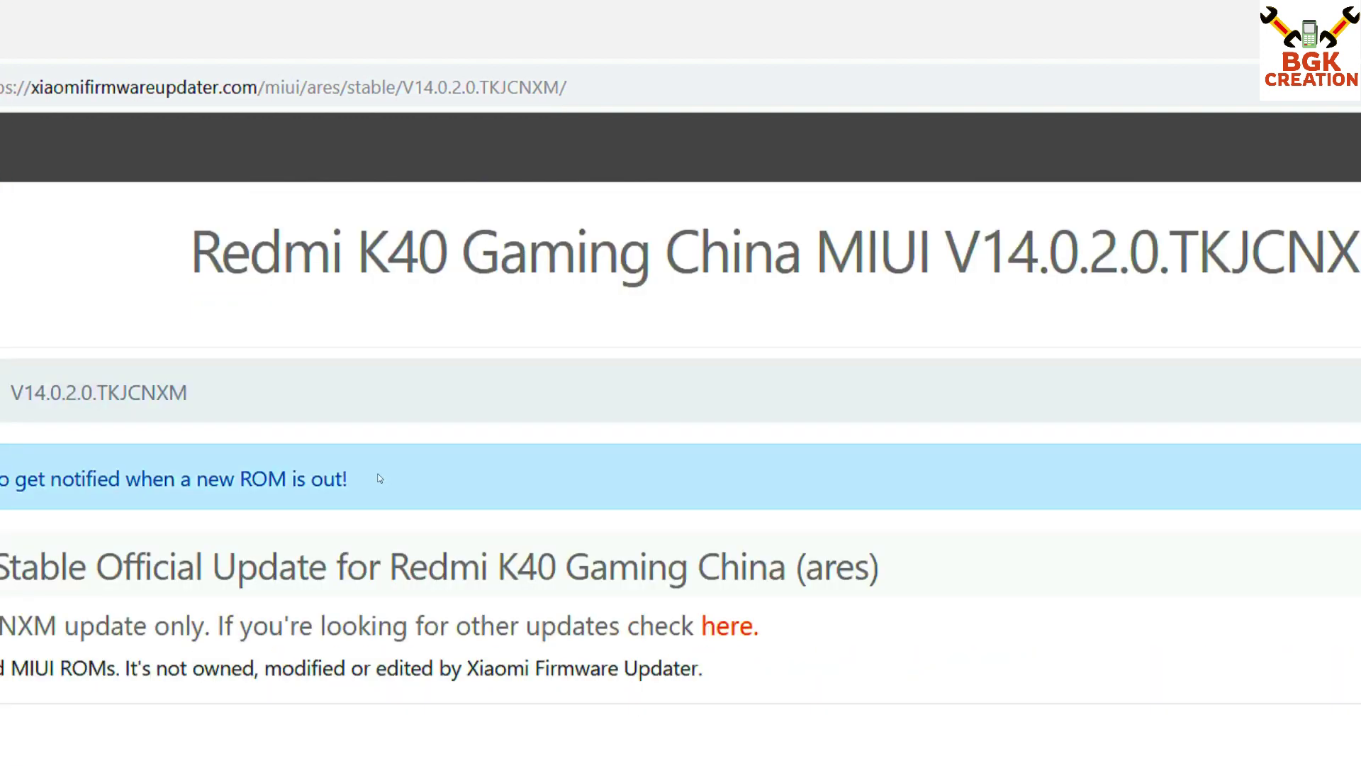
scroll(380, 479, "down", 5)
left_click_drag(232, 449, 150, 449)
scroll(212, 454, "down", 5)
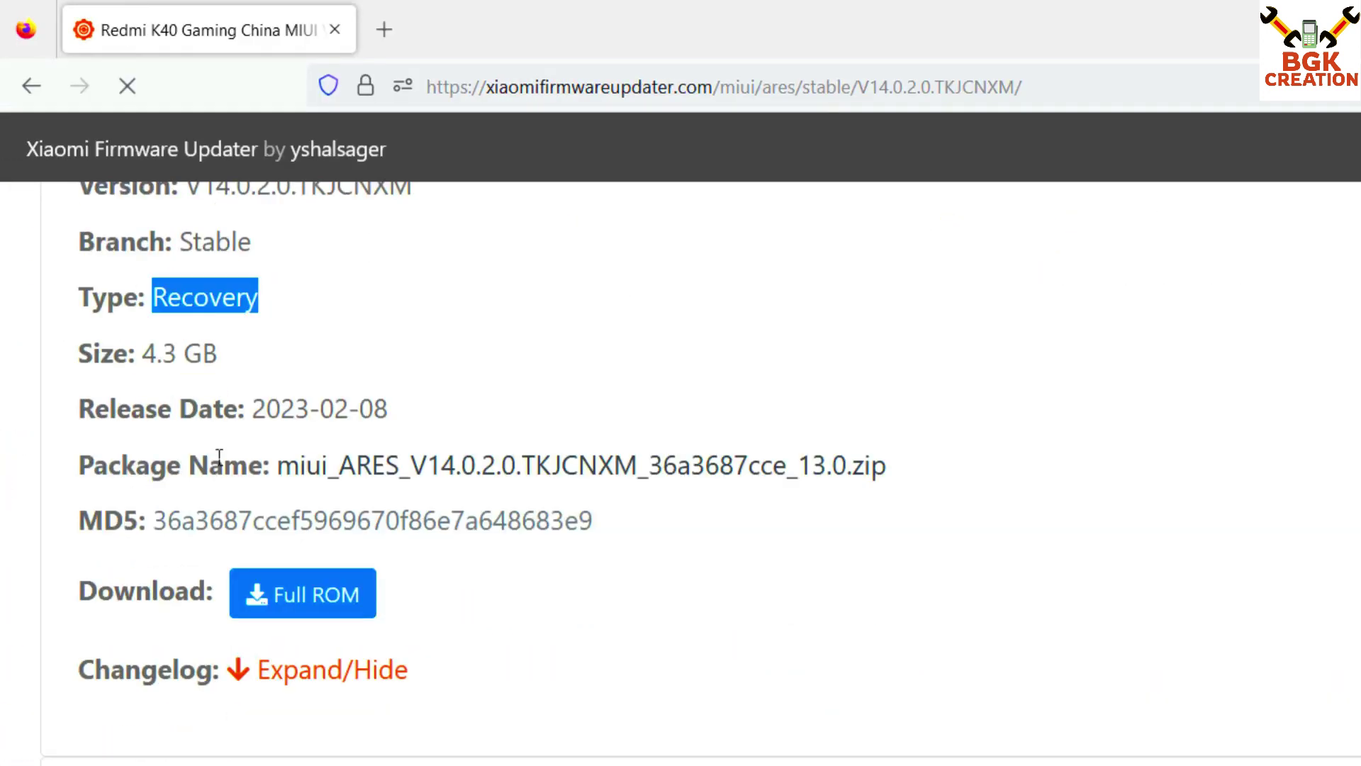
scroll(213, 453, "down", 4)
left_click_drag(262, 480, 179, 480)
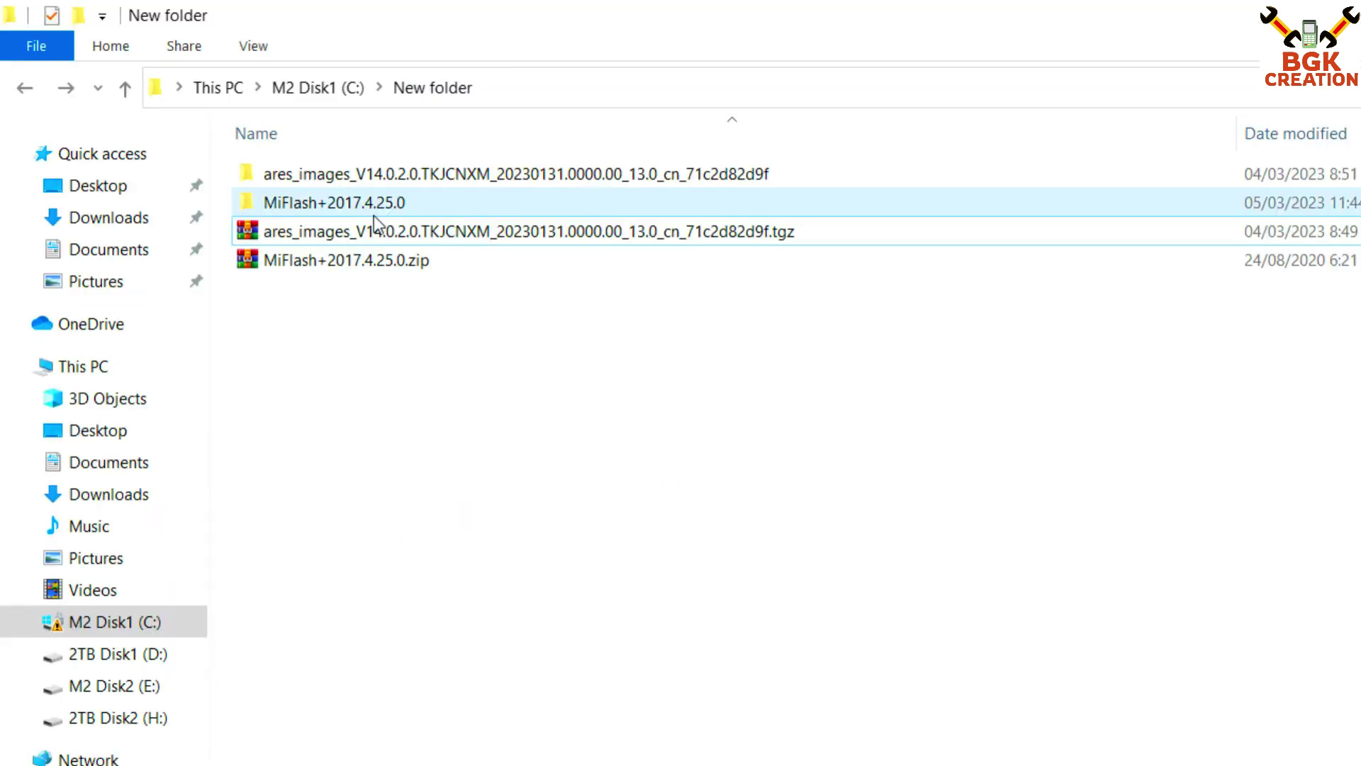
left_click(378, 232)
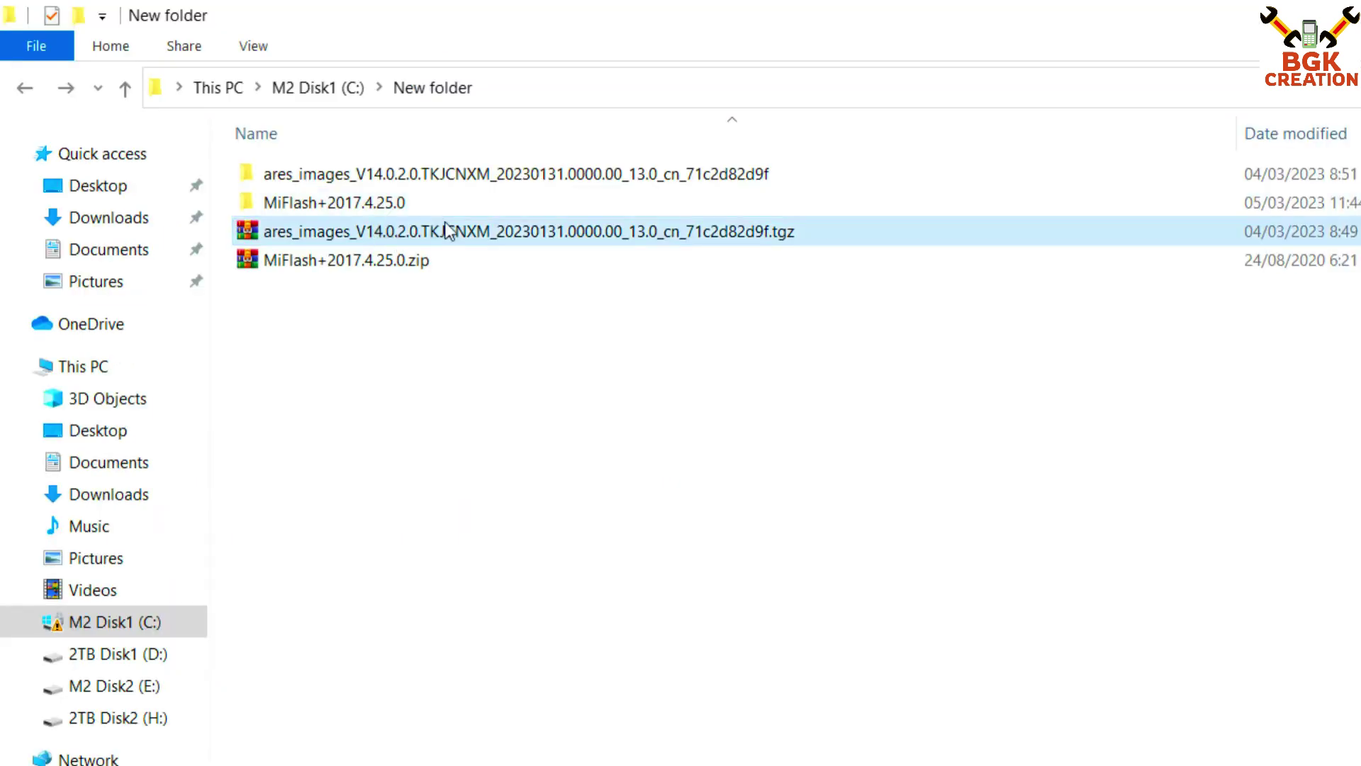
Step: Check the ares_images_V14.0.2.0.TKJCNXM_13.0 firmware folder's contents and copy the folder
left_click(448, 188)
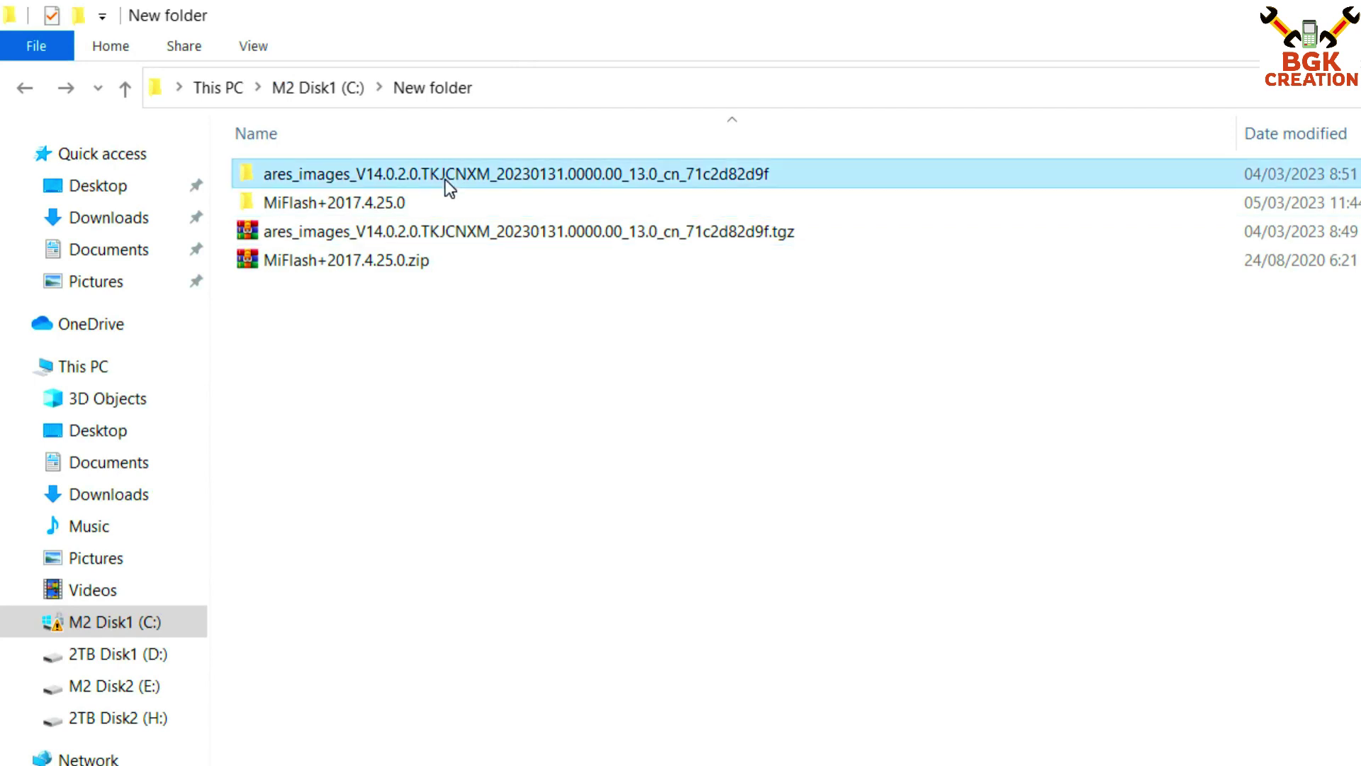
double_click(444, 179)
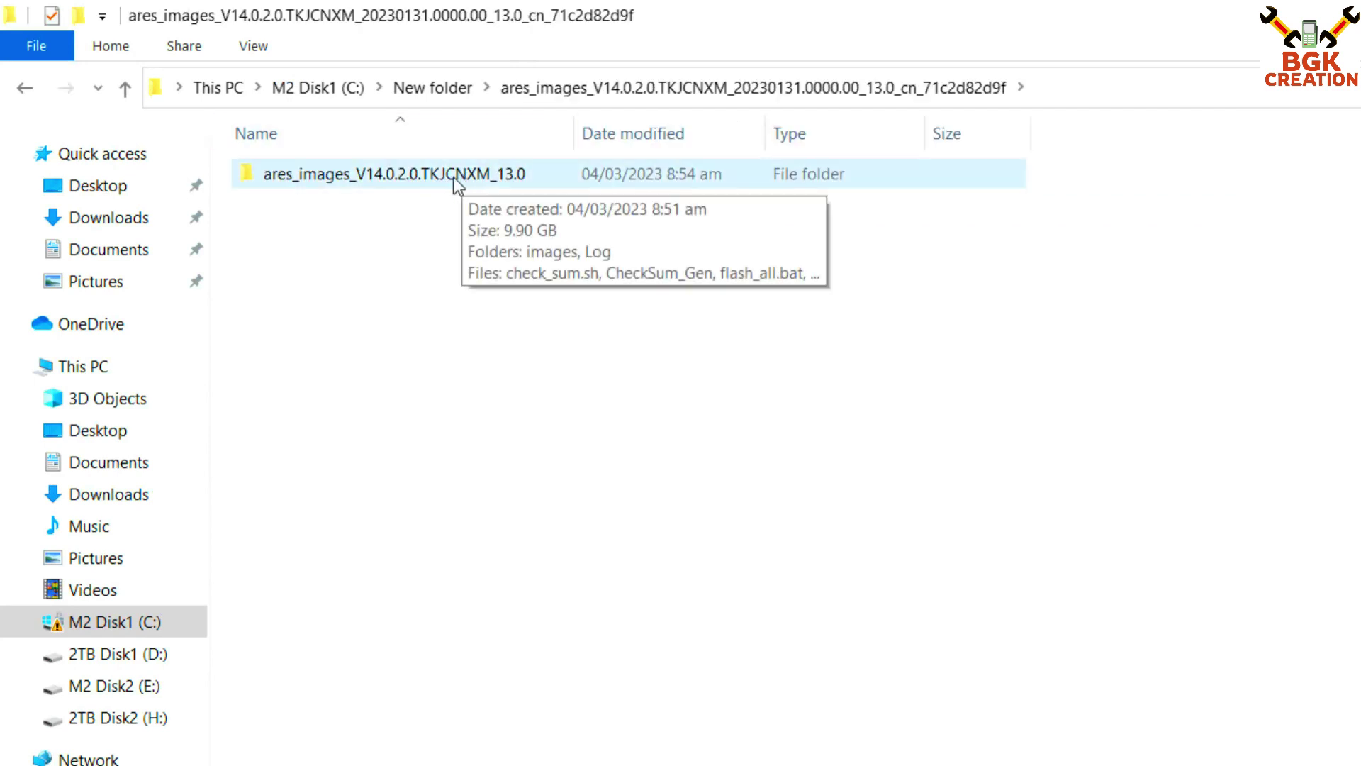
double_click(453, 177)
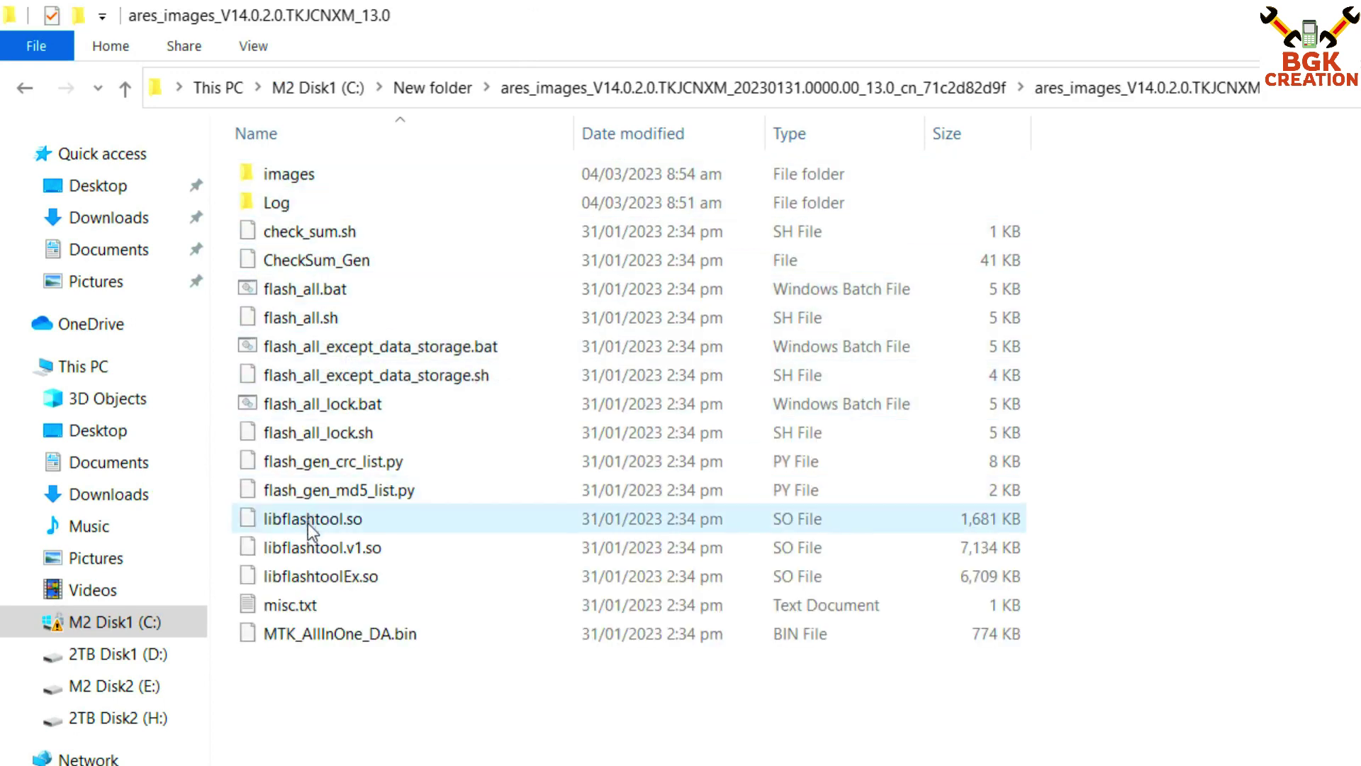
left_click(23, 88)
right_click(428, 176)
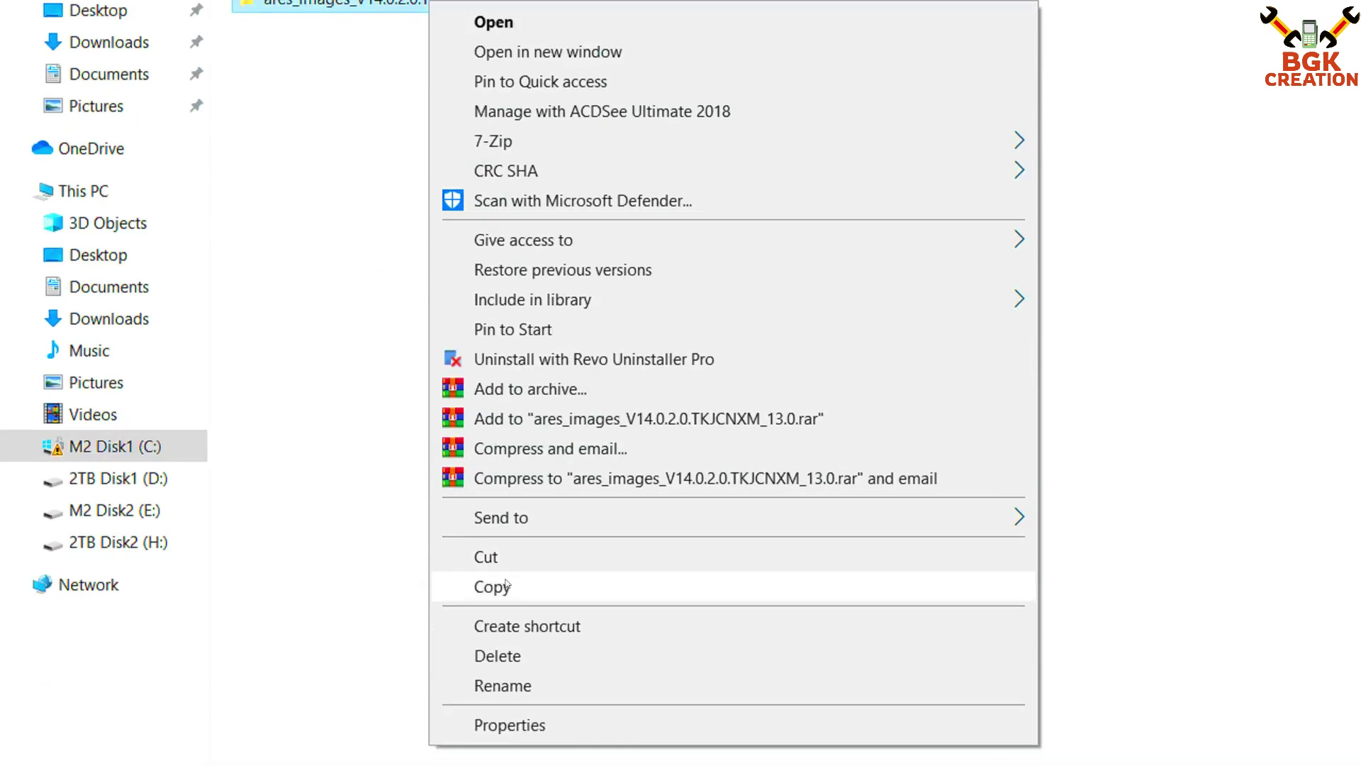
left_click(506, 582)
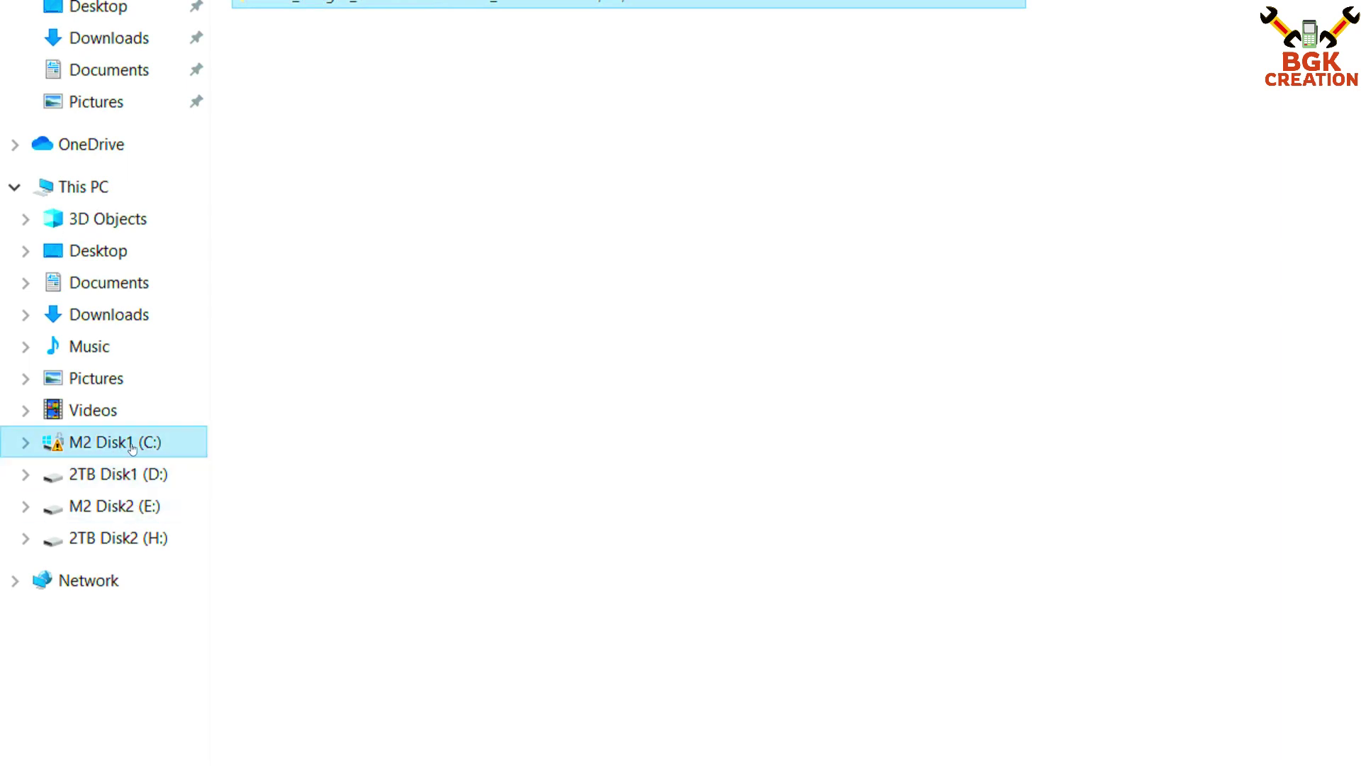
Step: Paste the firmware folder into the root of M2 Disk1 (C:) and open it
left_click(131, 444)
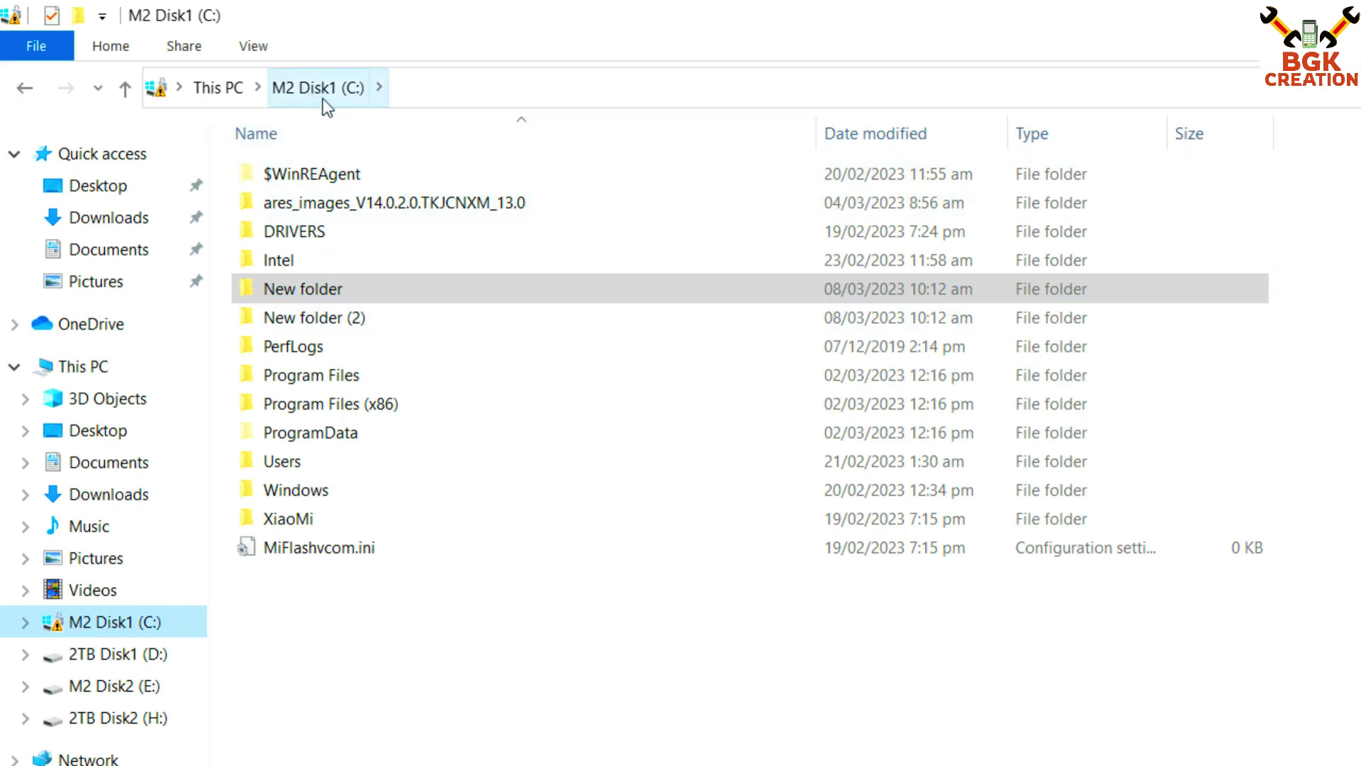
left_click(436, 599)
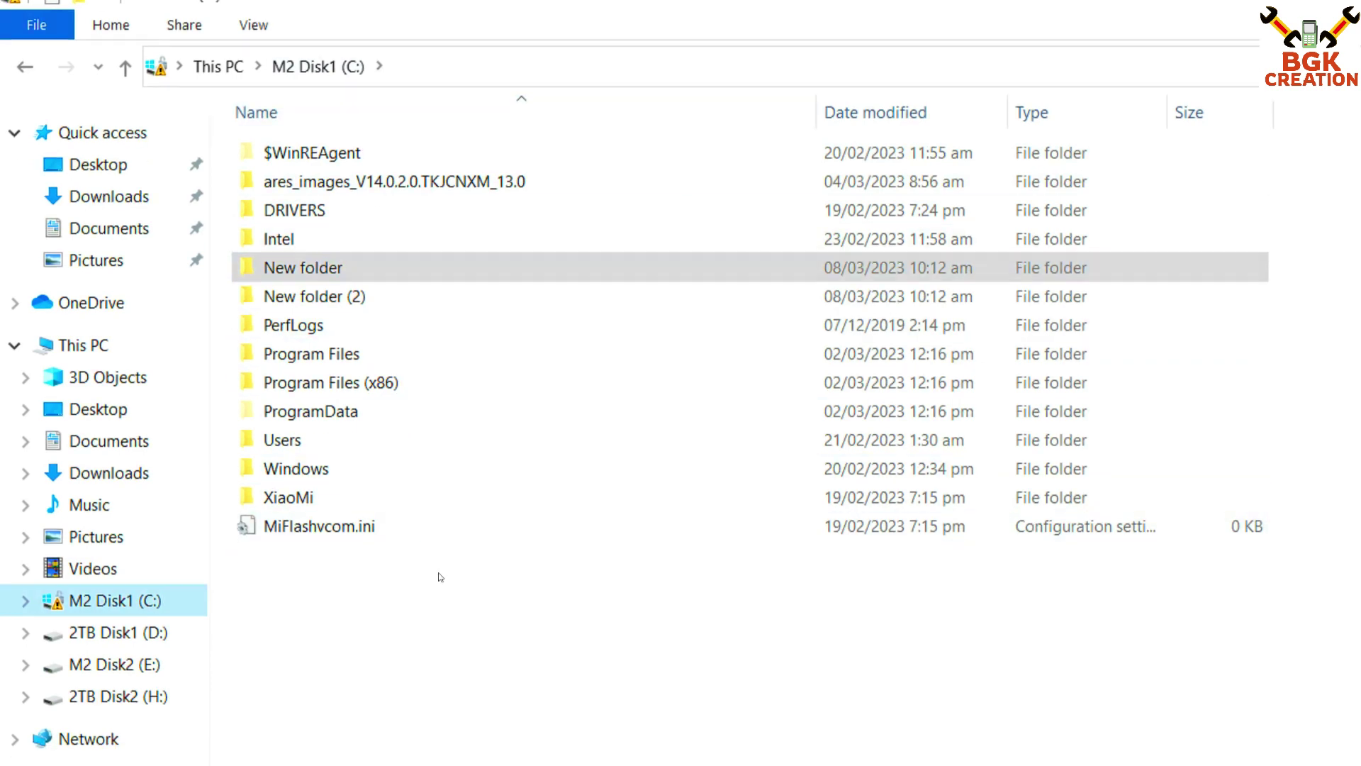
right_click(441, 576)
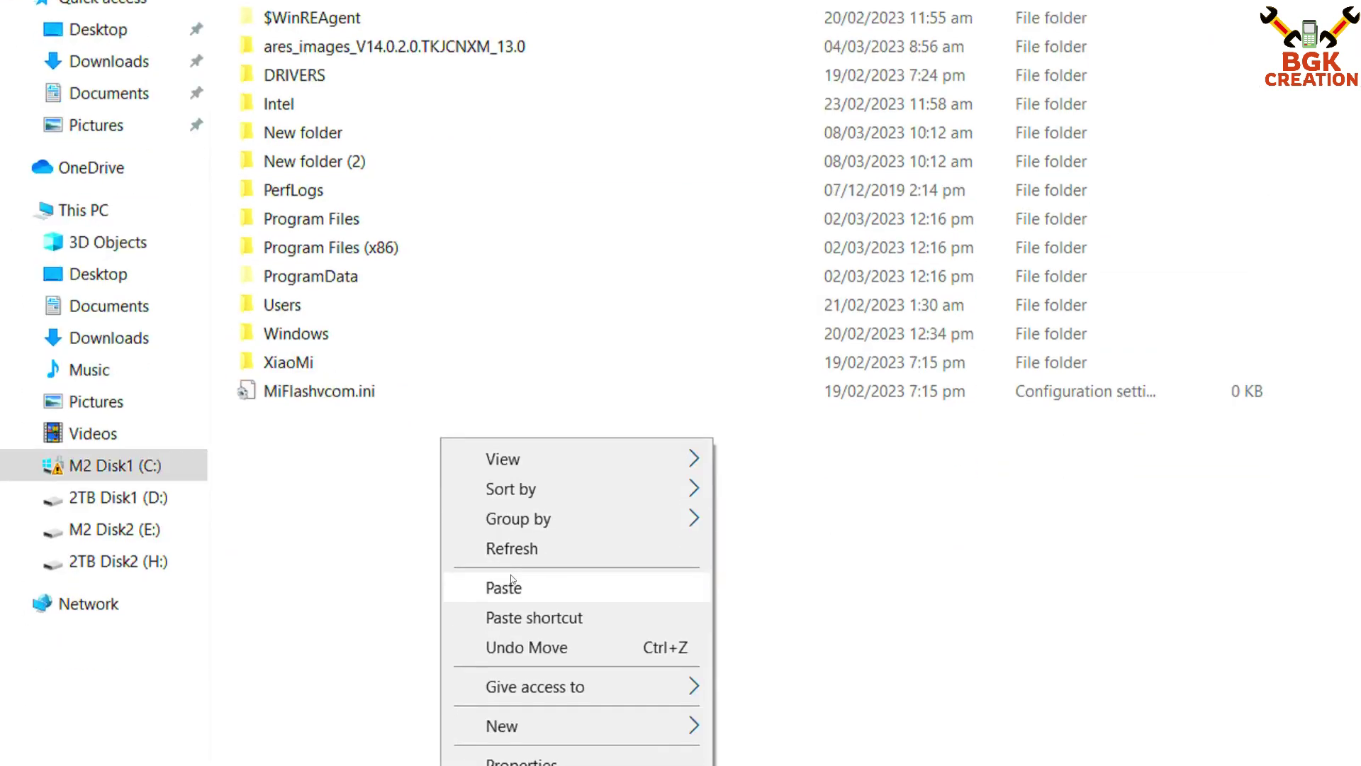
left_click(238, 604)
left_click(381, 48)
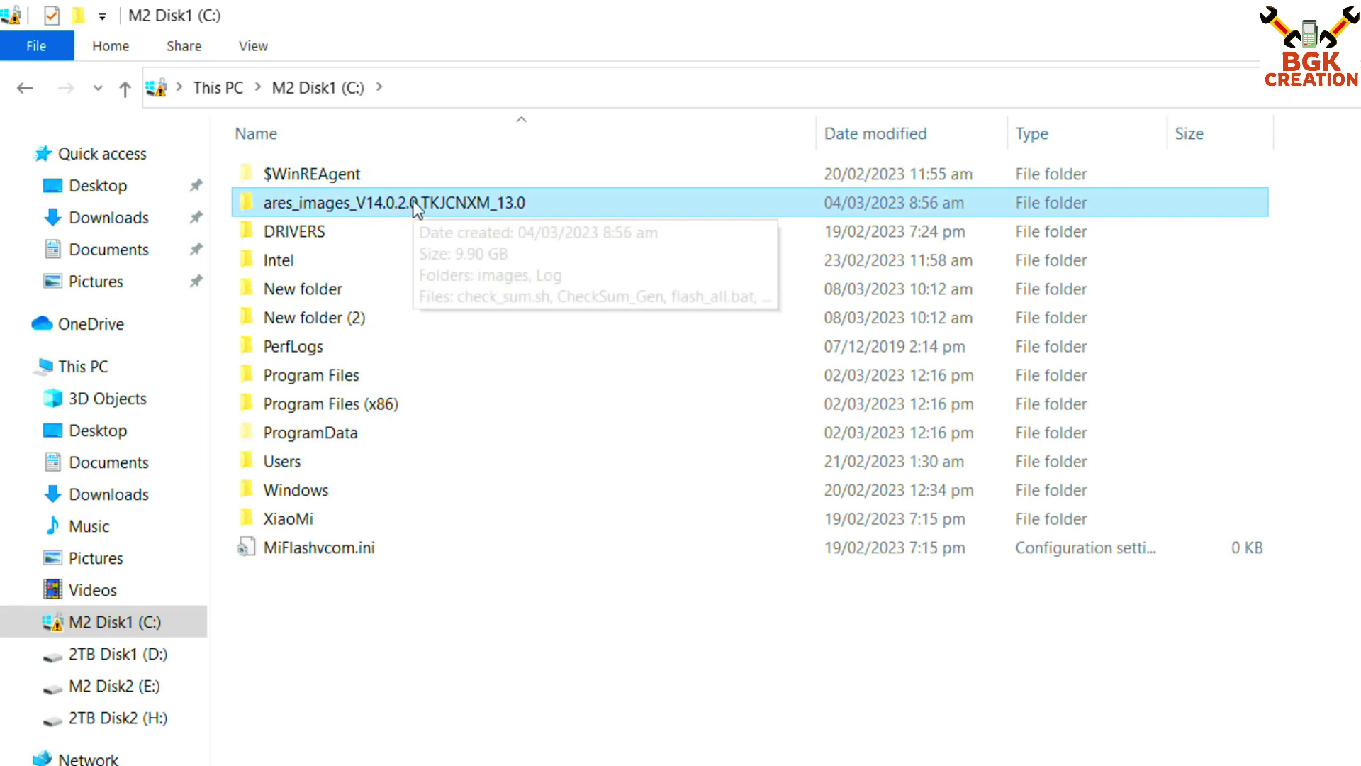
double_click(413, 207)
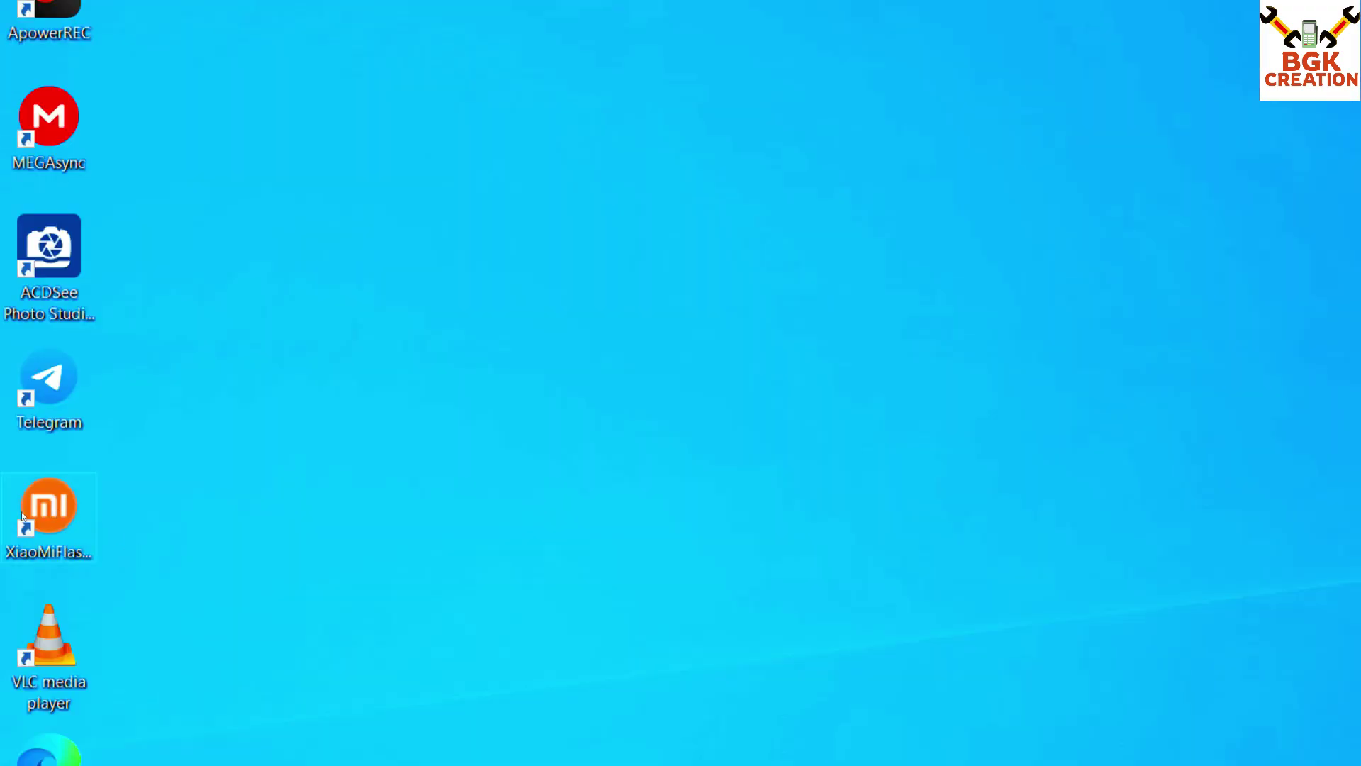
Step: Launch XiaoMiFlash, set the path to C:\ares_images_V14.0.2.0.TKJCNXM_13.0, and refresh the device list
double_click(23, 515)
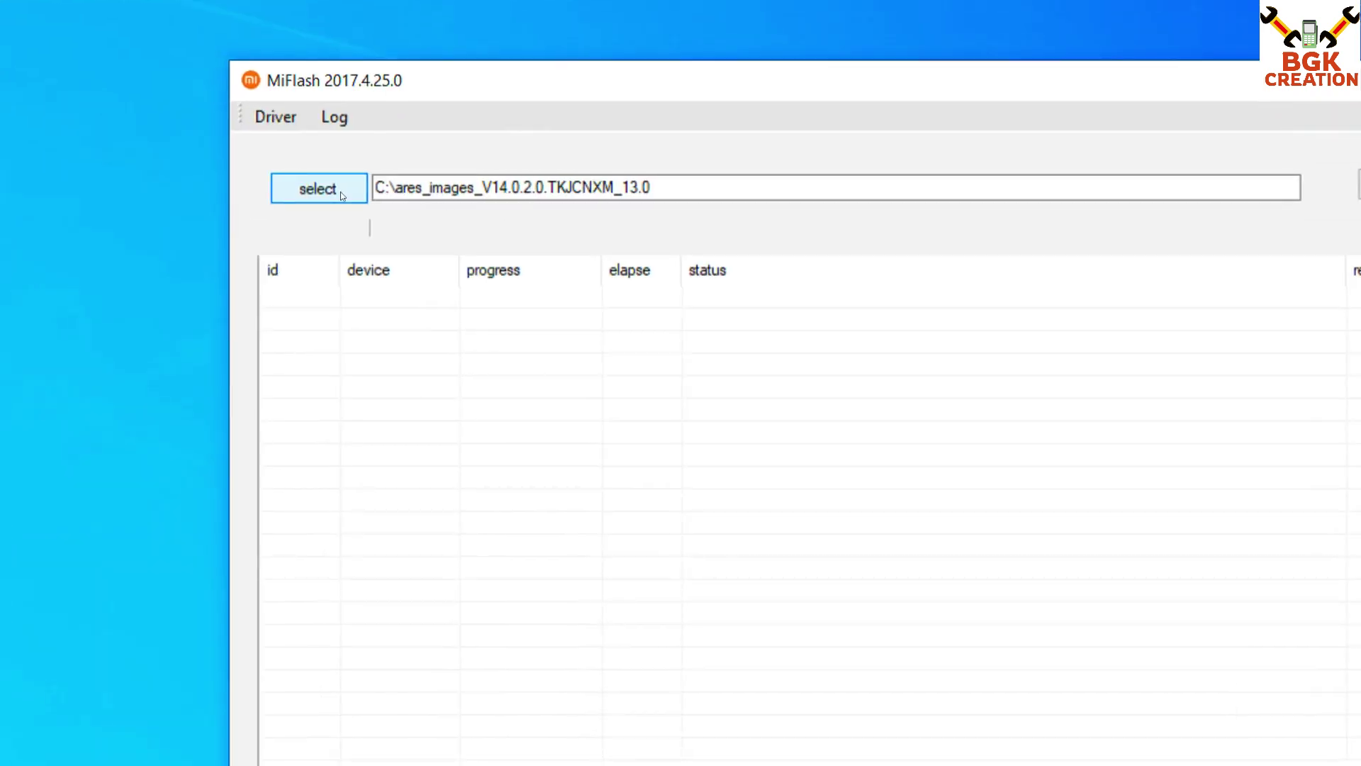
left_click(138, 153)
left_click_drag(821, 478, 471, 120)
left_click(506, 299)
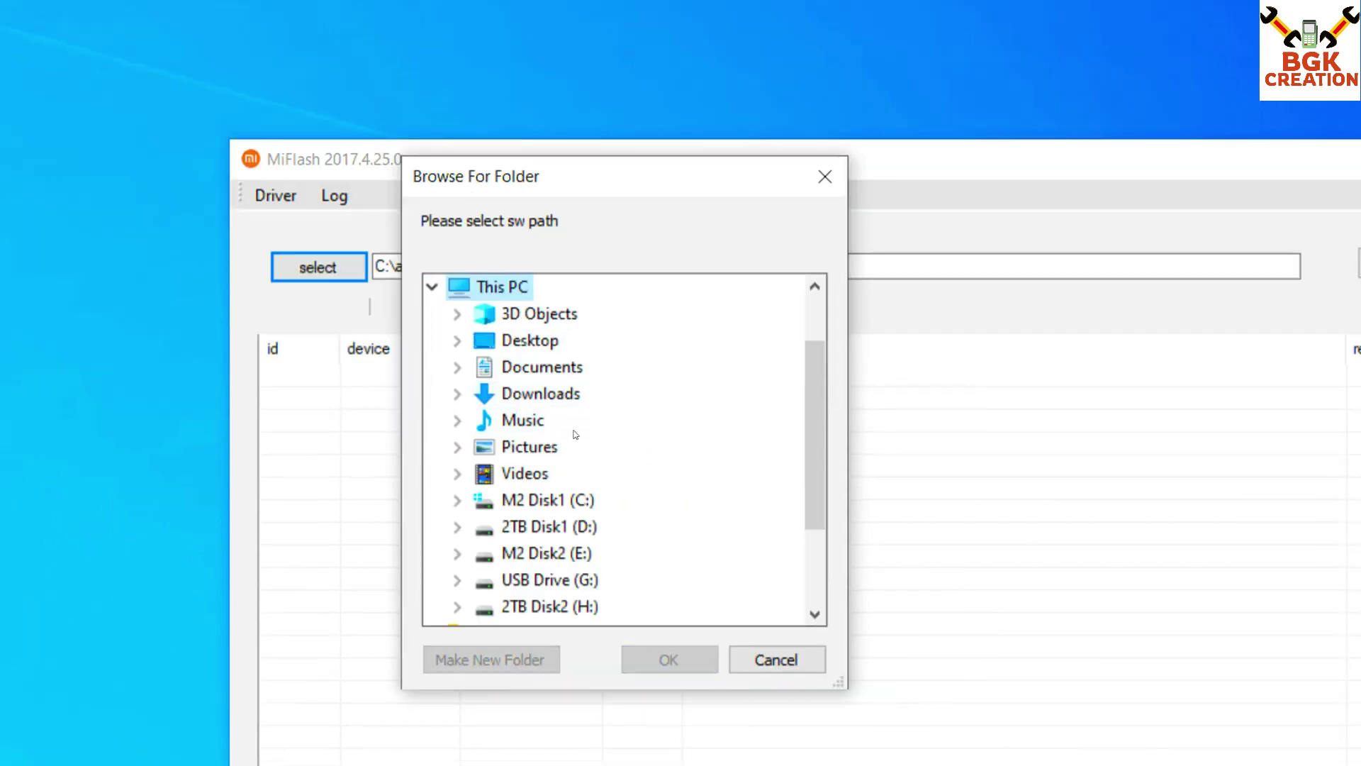
scroll(568, 468, "down", 1)
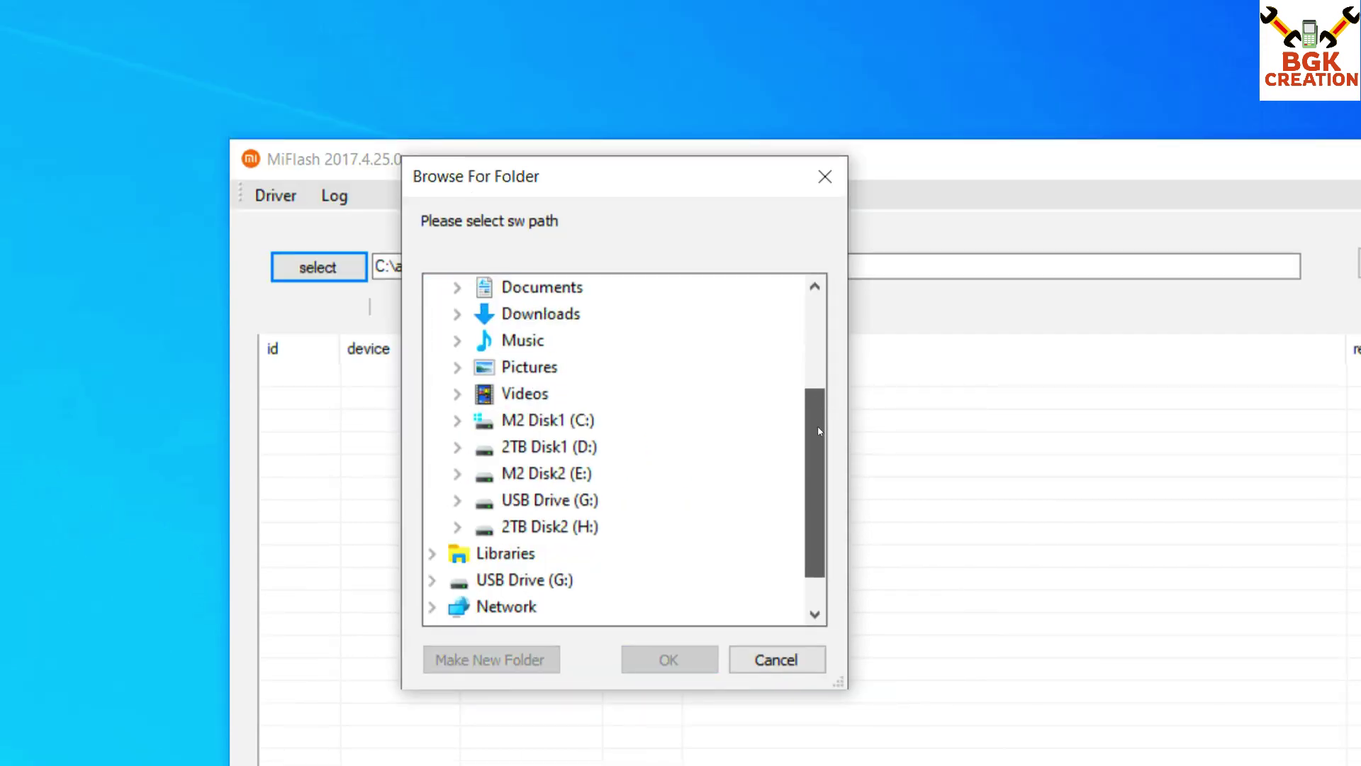
left_click(558, 425)
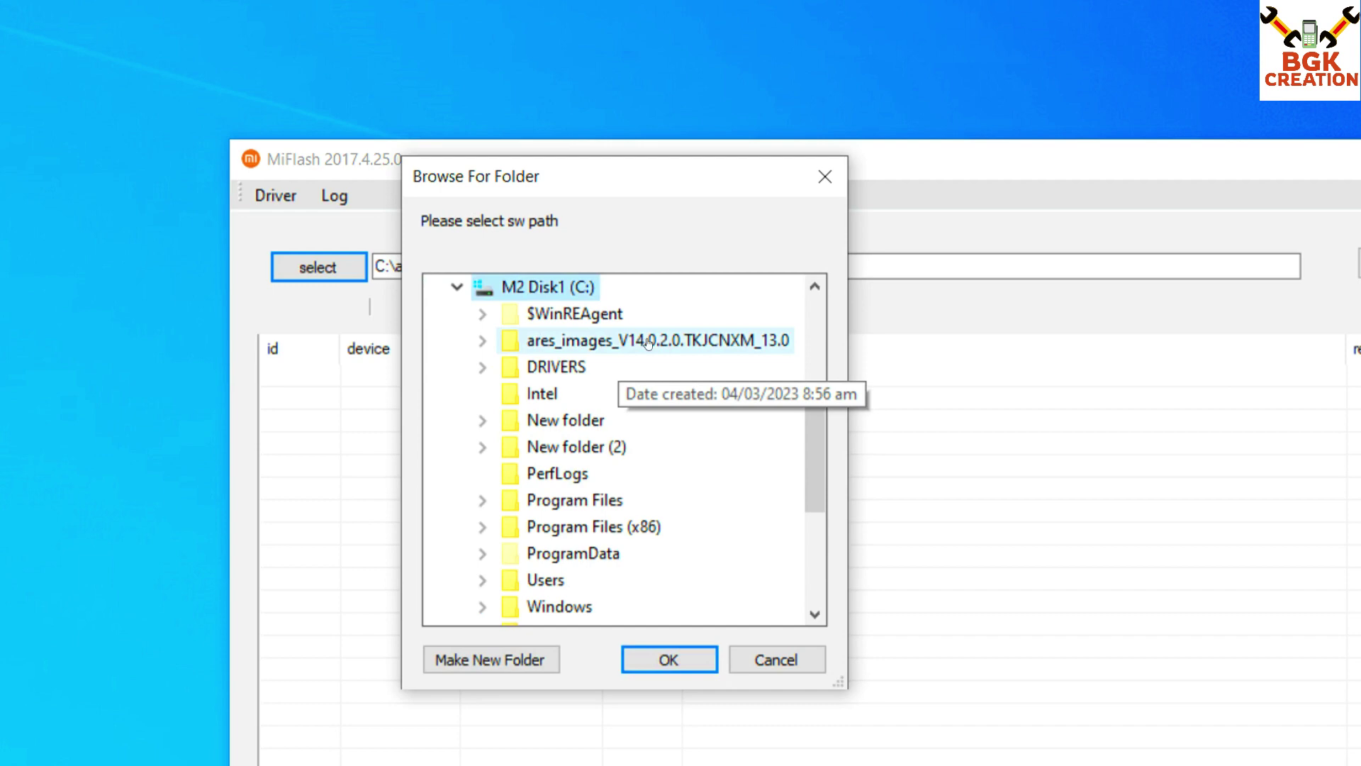
double_click(611, 345)
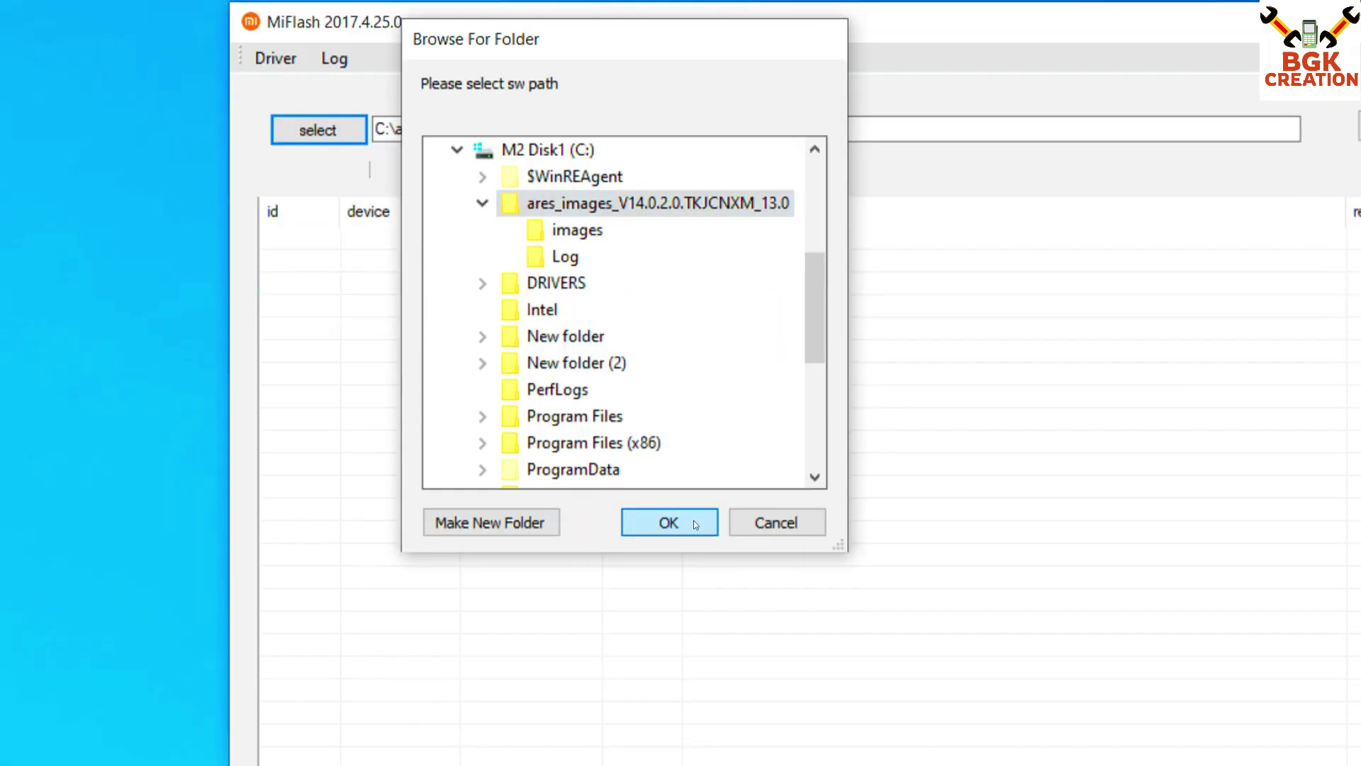
left_click(694, 659)
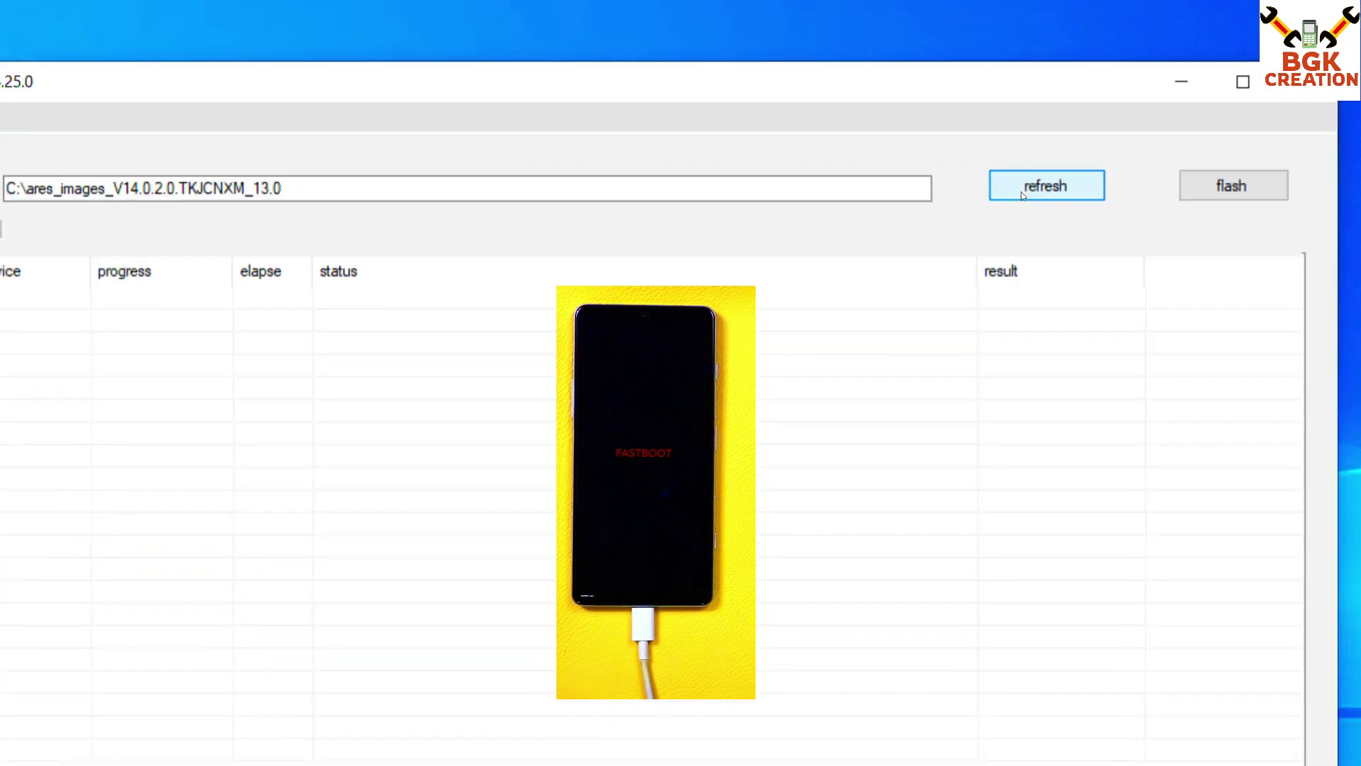
left_click(1095, 126)
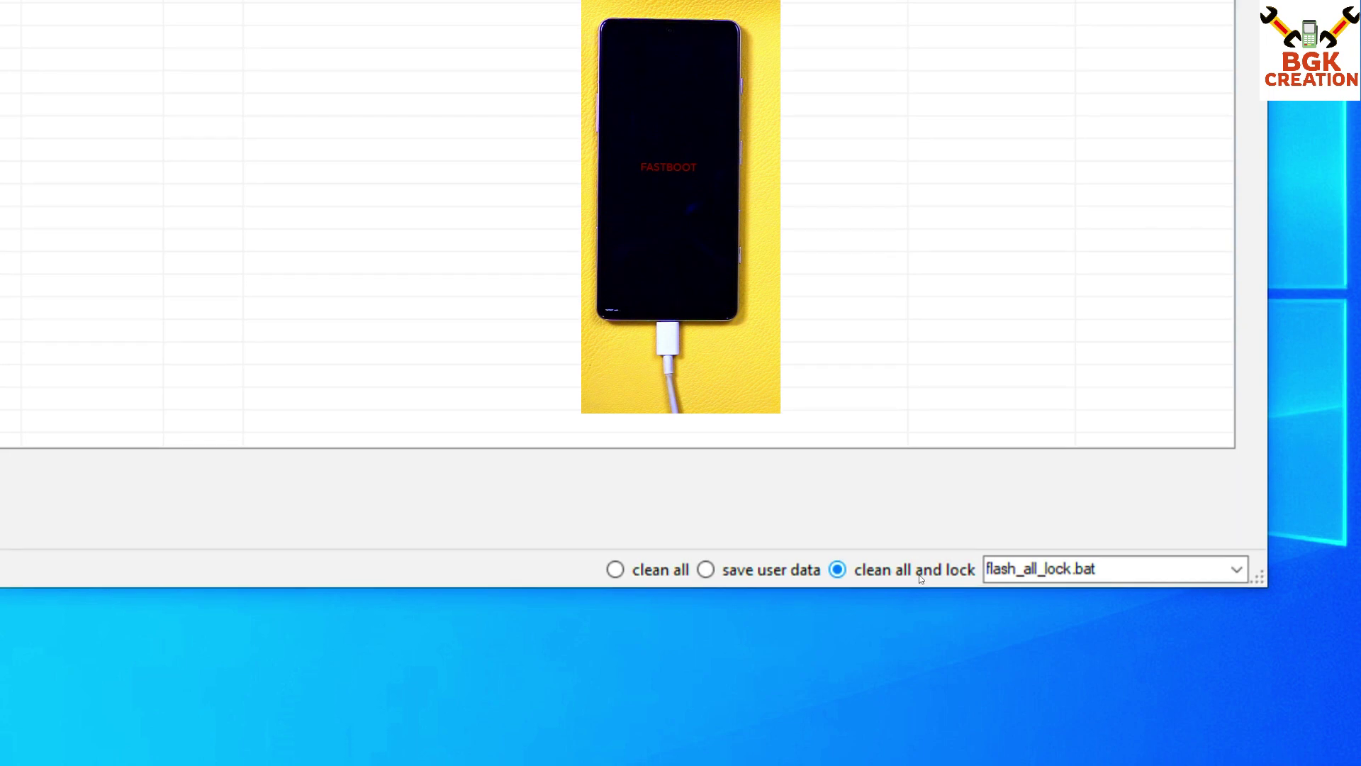
Step: Choose the clean all flash mode and start flashing the firmware
left_click(615, 570)
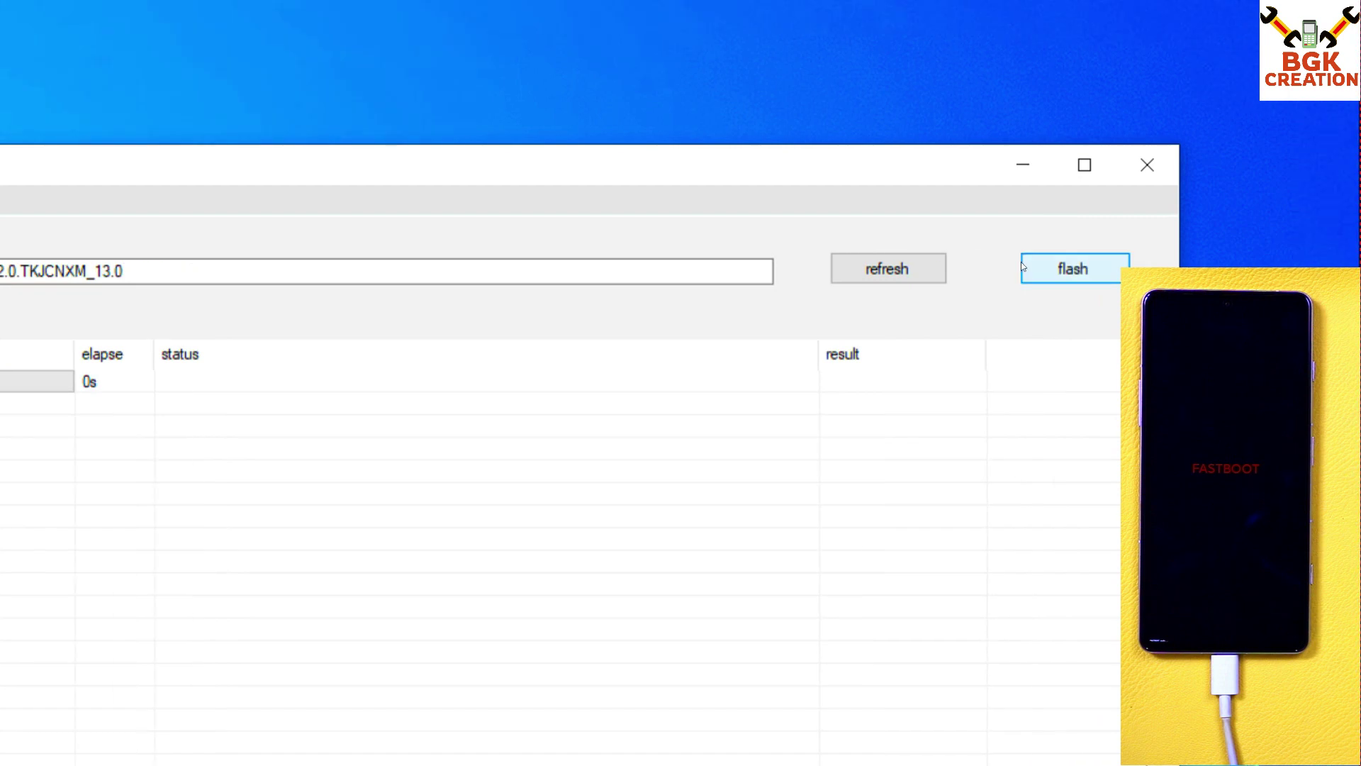
left_click(1021, 274)
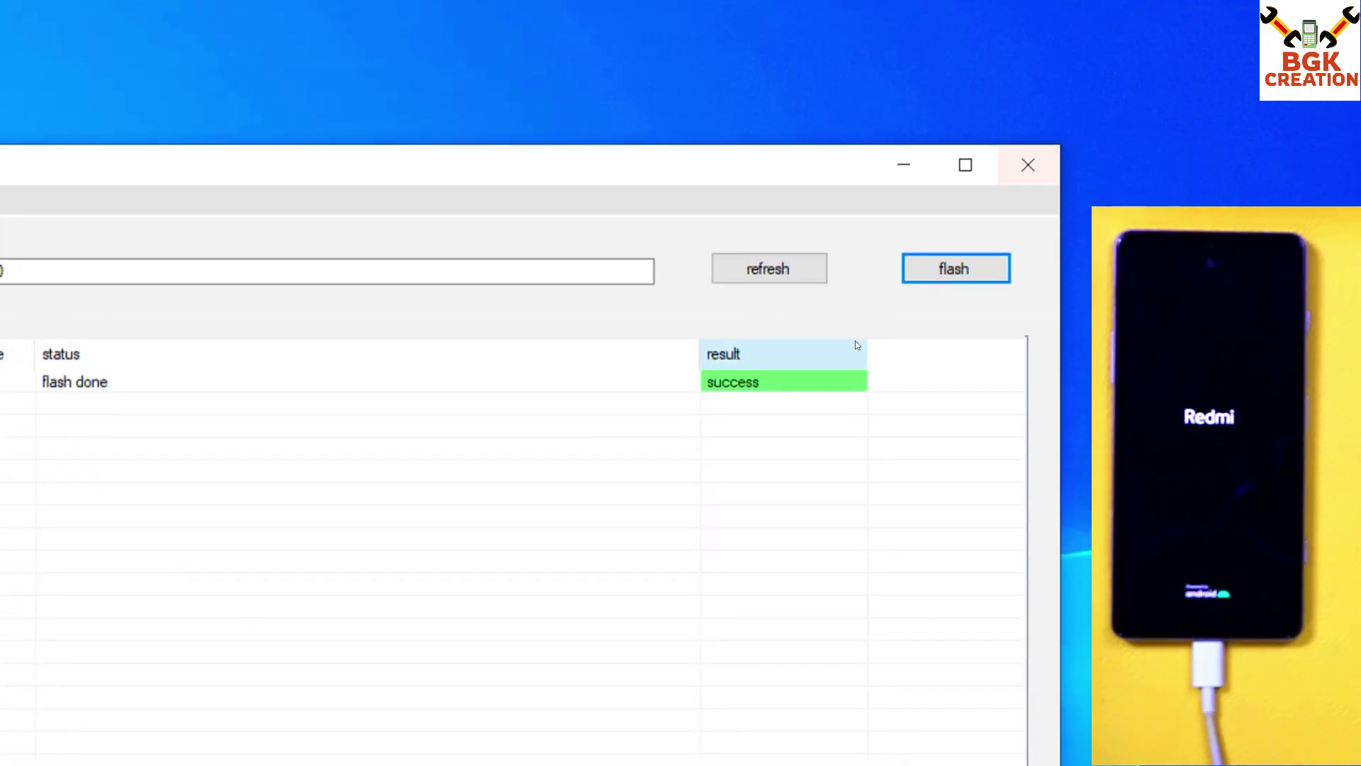
Step: Close MiFlash once the flash reports done with a success result
left_click(1021, 168)
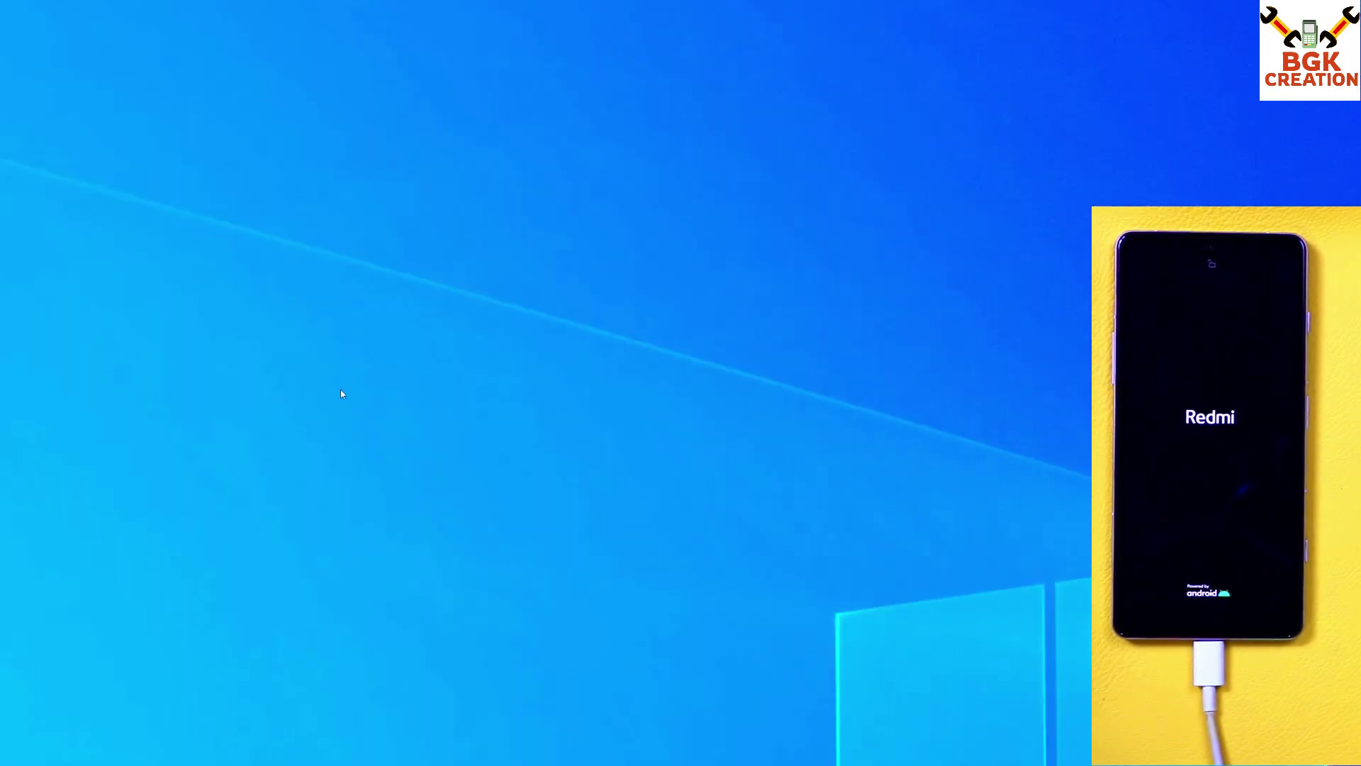